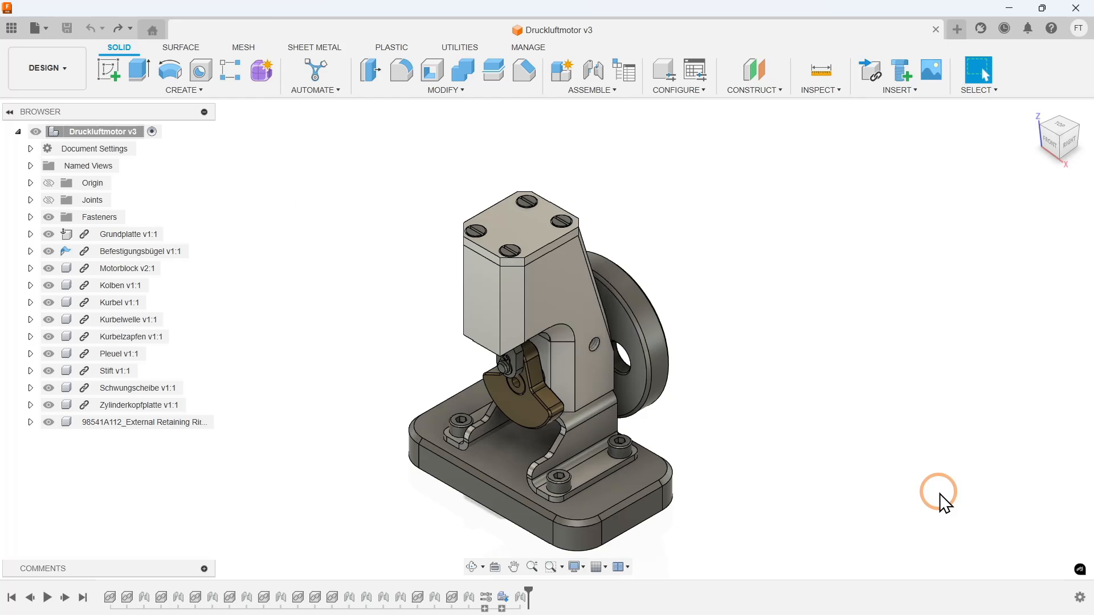
- Compute an interference check on the entire Druckluftmotor assembly, without including coincident faces
{"action": "left_click", "coordinate": [830, 93]}
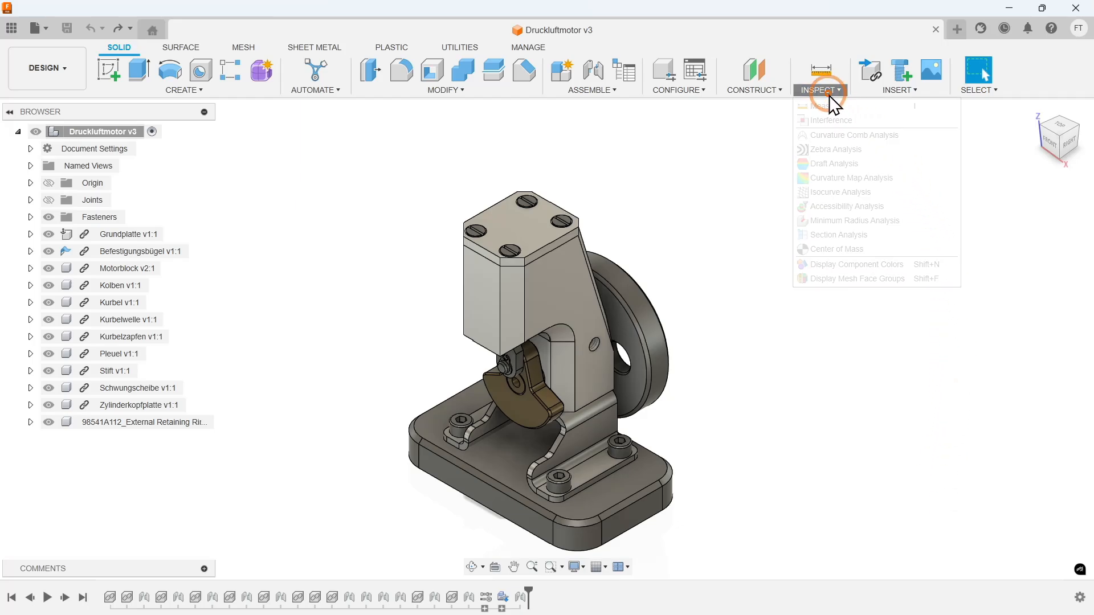
{"action": "left_click", "coordinate": [861, 121]}
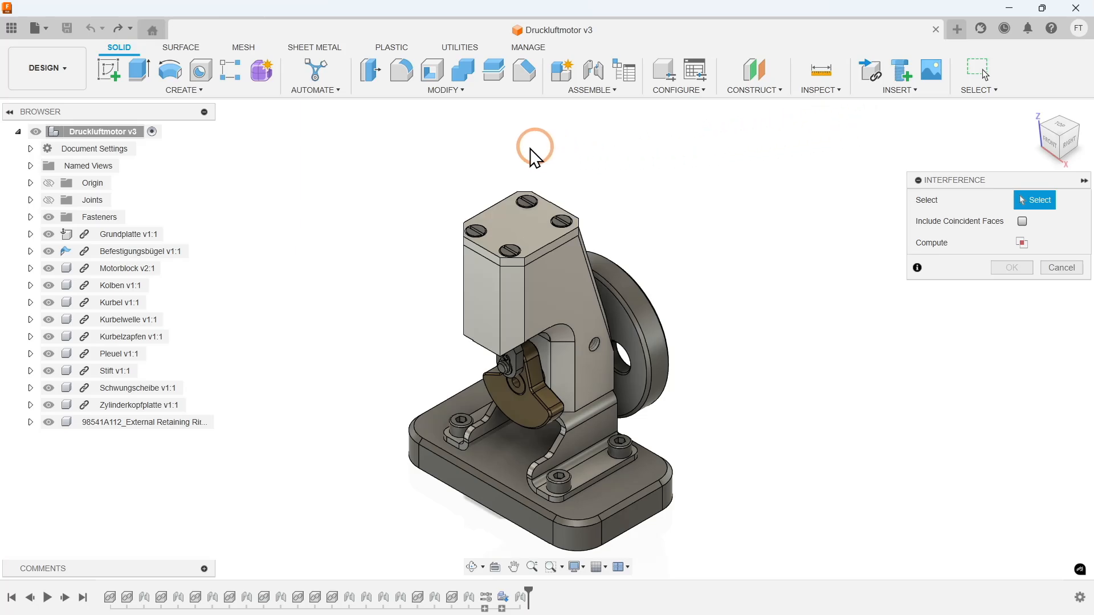
{"action": "left_click", "coordinate": [123, 131]}
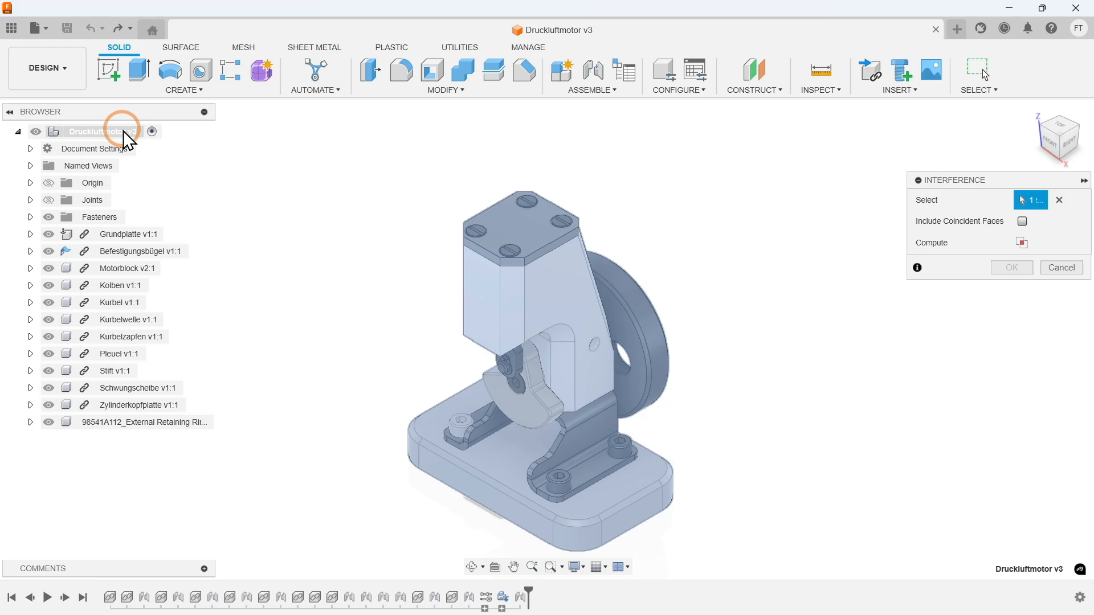
{"action": "left_click", "coordinate": [1021, 244]}
- Review the listed component overlaps against the model from start to end, then close the interference results
{"action": "left_click_drag", "start_coordinate": [699, 189], "coordinate": [395, 186]}
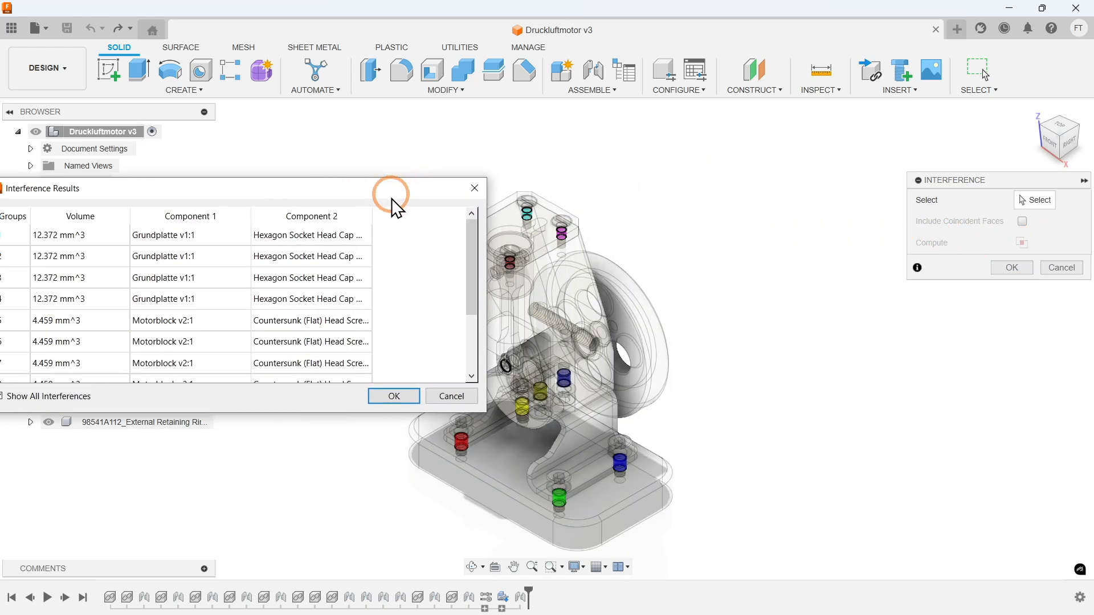
{"action": "scroll", "coordinate": [363, 252], "scroll_direction": "down", "scroll_amount": 4}
{"action": "left_click_drag", "start_coordinate": [371, 192], "coordinate": [251, 192]}
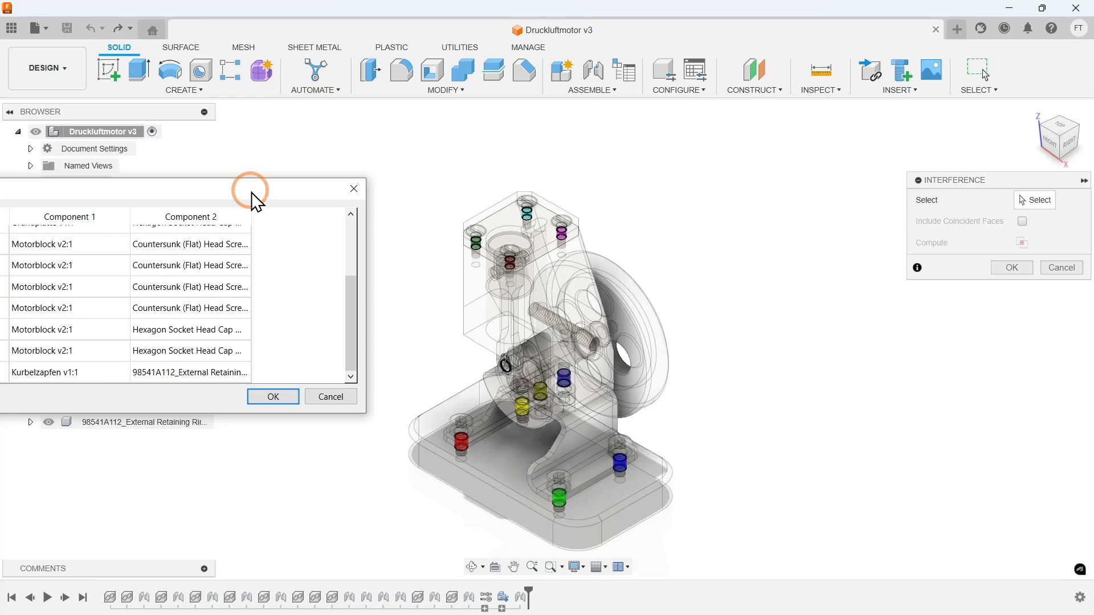
{"action": "left_click_drag", "start_coordinate": [252, 192], "coordinate": [480, 178]}
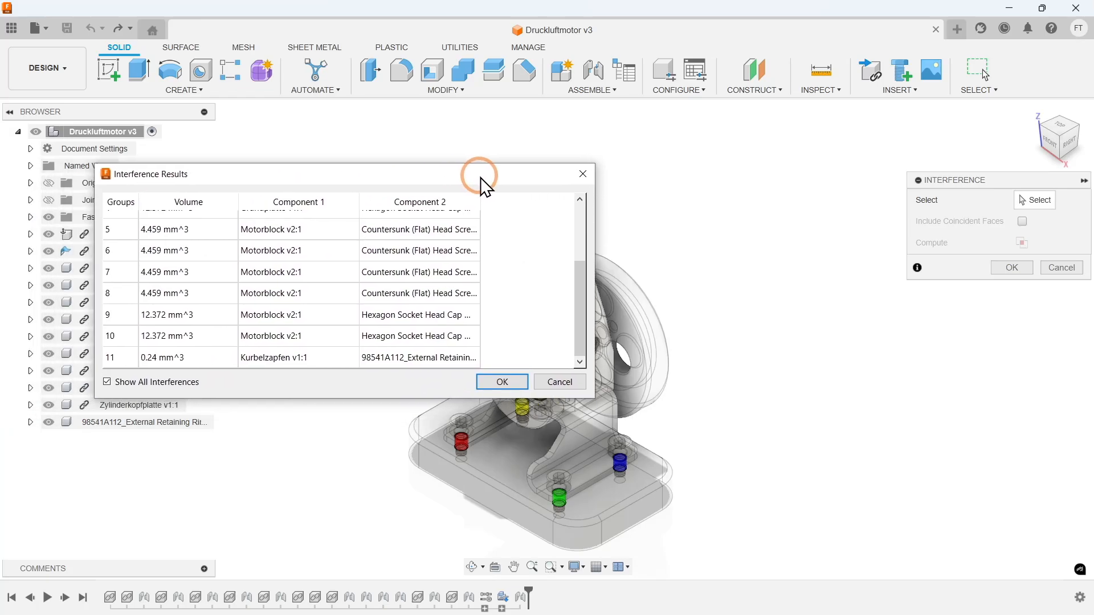
{"action": "scroll", "coordinate": [462, 267], "scroll_direction": "up", "scroll_amount": 2}
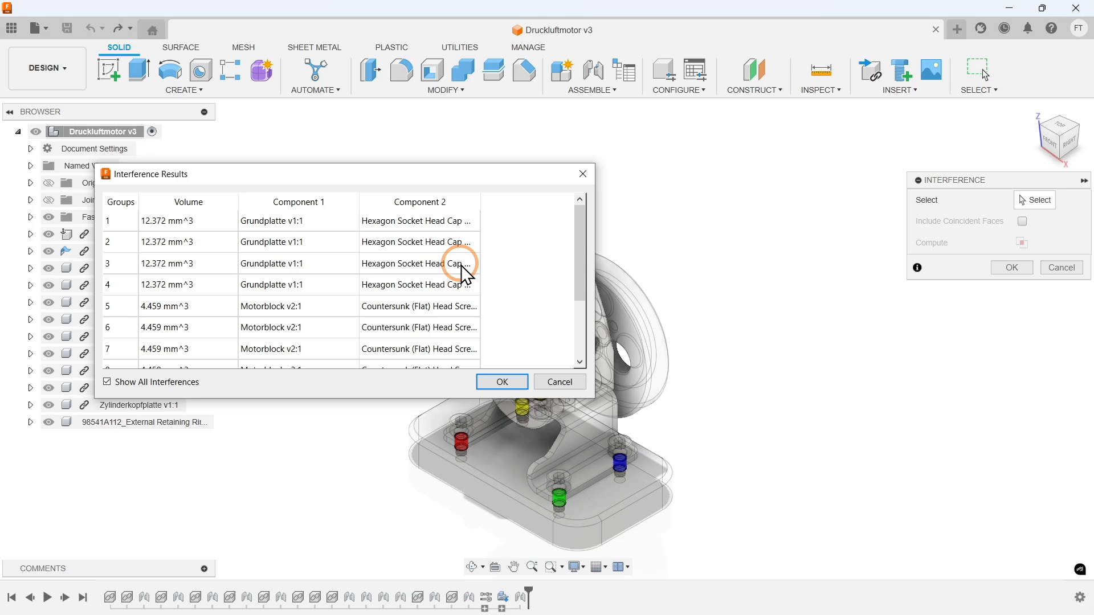
{"action": "left_click", "coordinate": [504, 382]}
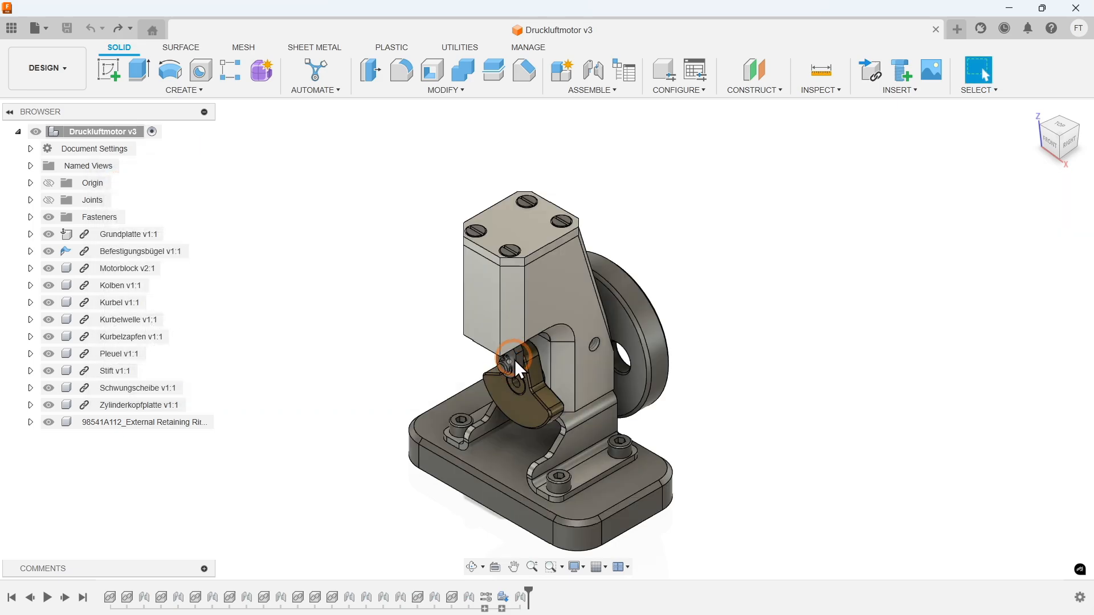
- Compute an interference check on the eleven components from Grundplatte to Zylinderkopfplatte, including coincident faces
{"action": "left_click", "coordinate": [819, 92]}
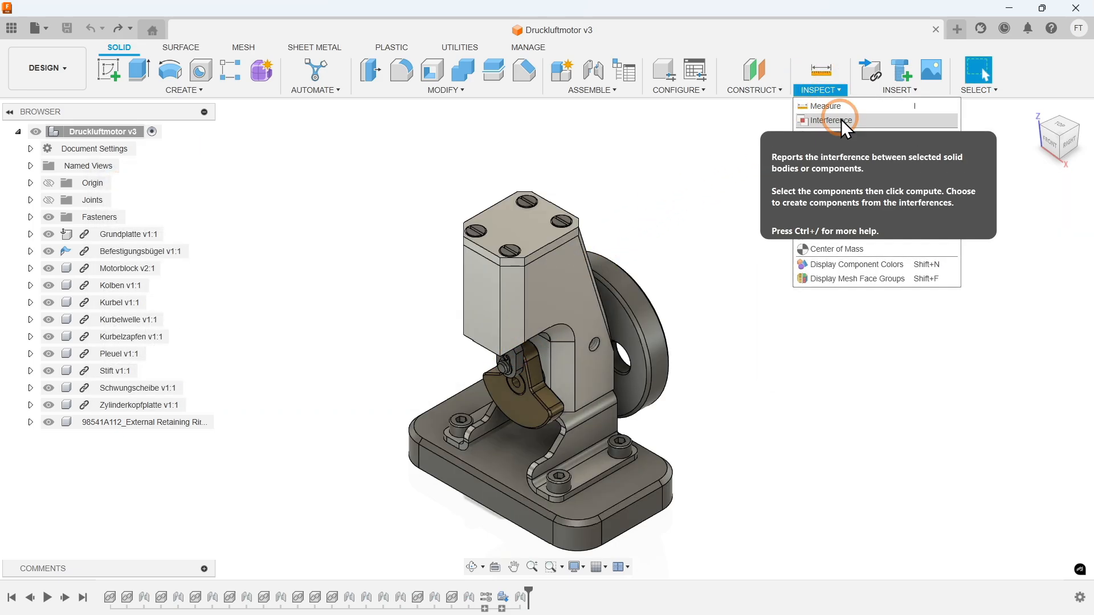
{"action": "left_click", "coordinate": [842, 120]}
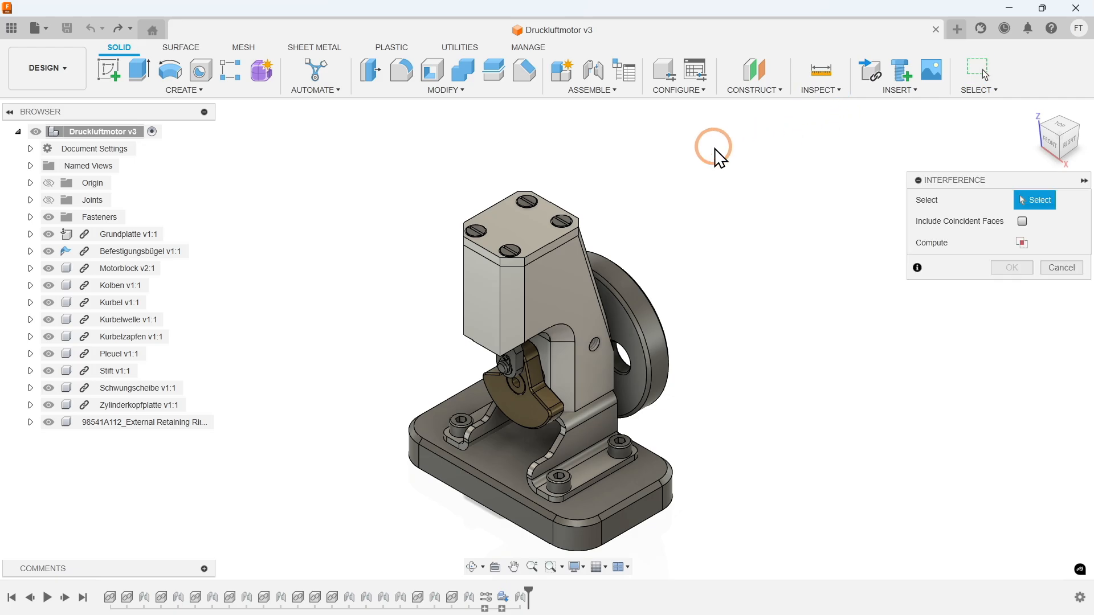
{"action": "left_click", "coordinate": [142, 237]}
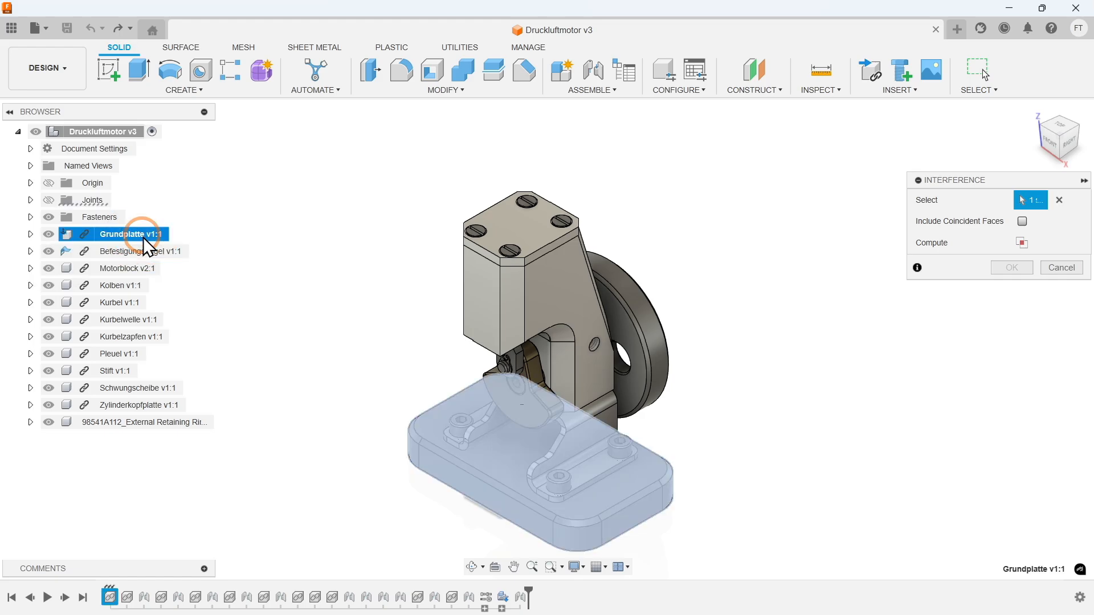
{"action": "left_click", "coordinate": [134, 405], "text": "shift"}
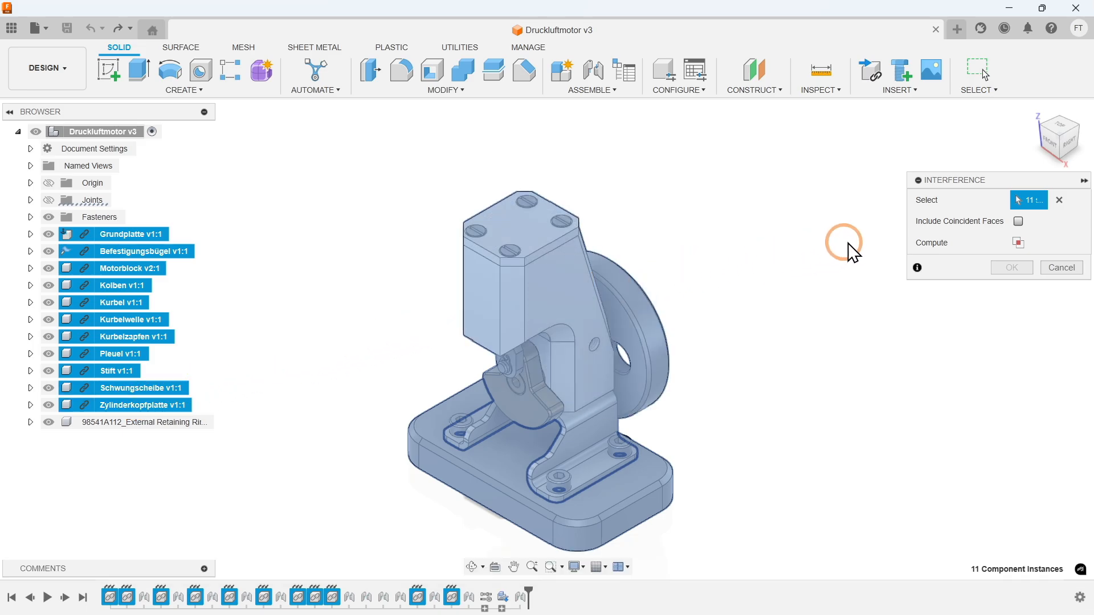
{"action": "left_click", "coordinate": [1019, 222]}
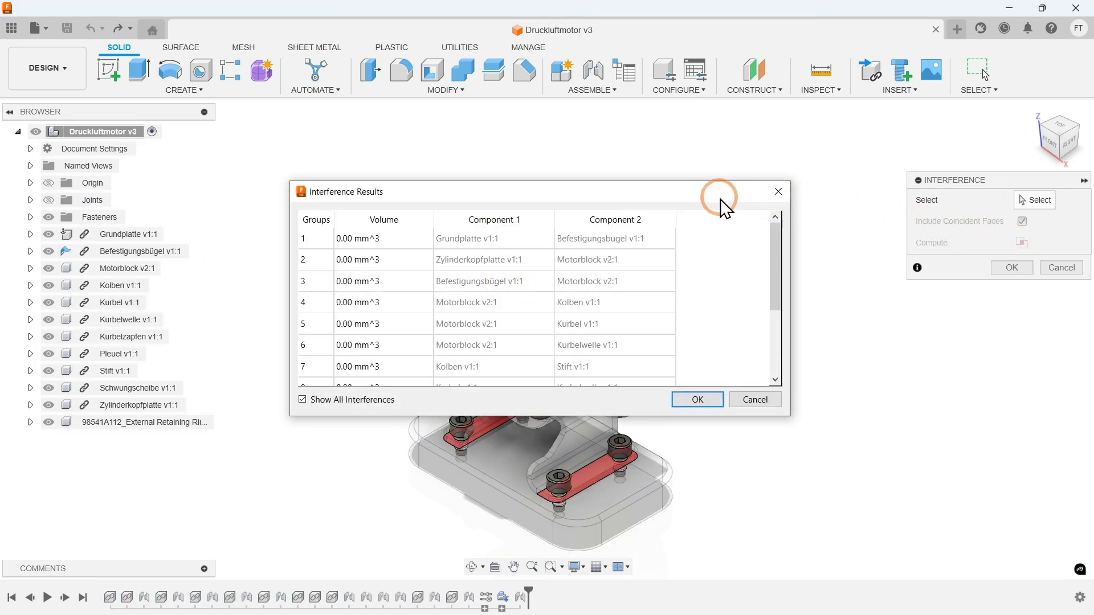
- Enlarge the interference results, compare the coincident face pairs with the highlighted model areas, and close the results
{"action": "scroll", "coordinate": [706, 219], "scroll_direction": "down", "scroll_amount": 3}
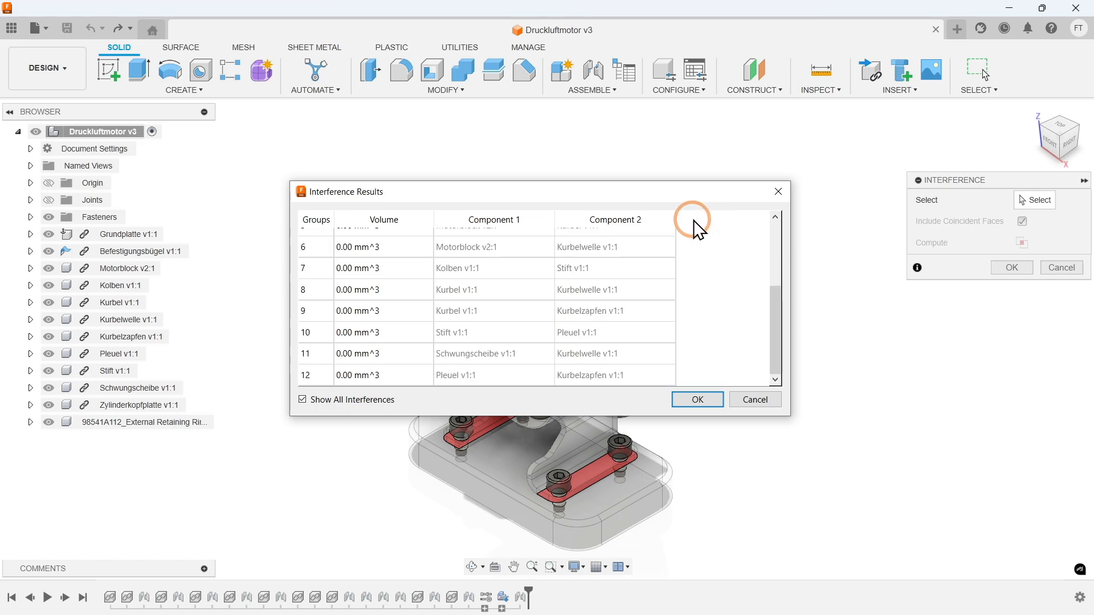
{"action": "left_click_drag", "start_coordinate": [693, 194], "coordinate": [413, 108]}
{"action": "left_click", "coordinate": [368, 223]}
{"action": "left_click_drag", "start_coordinate": [337, 330], "coordinate": [303, 490]}
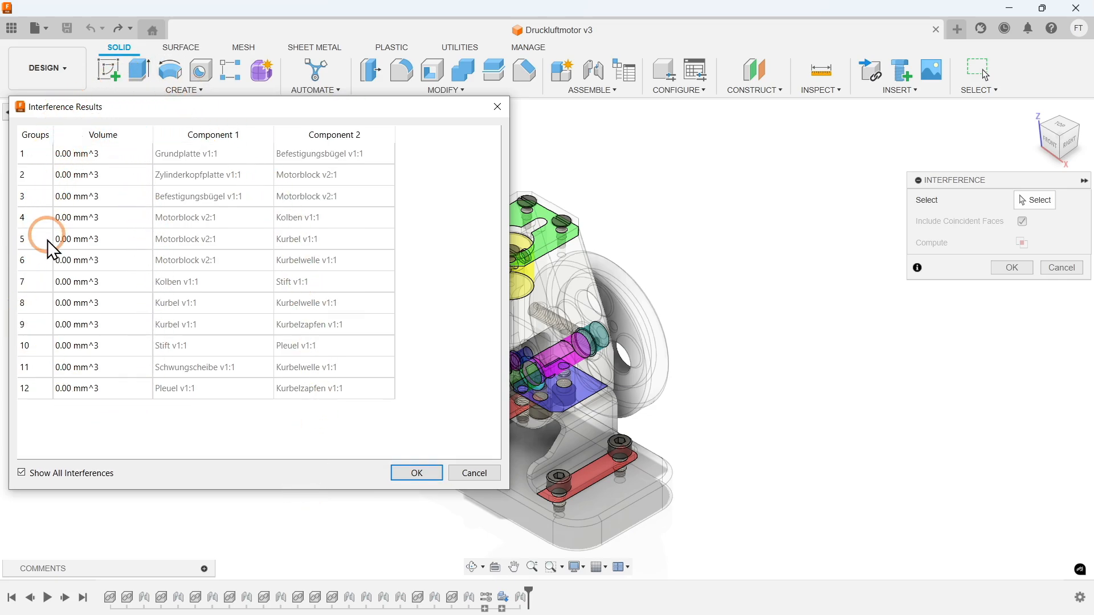
{"action": "middle_click_drag", "start_coordinate": [641, 365], "coordinate": [792, 349]}
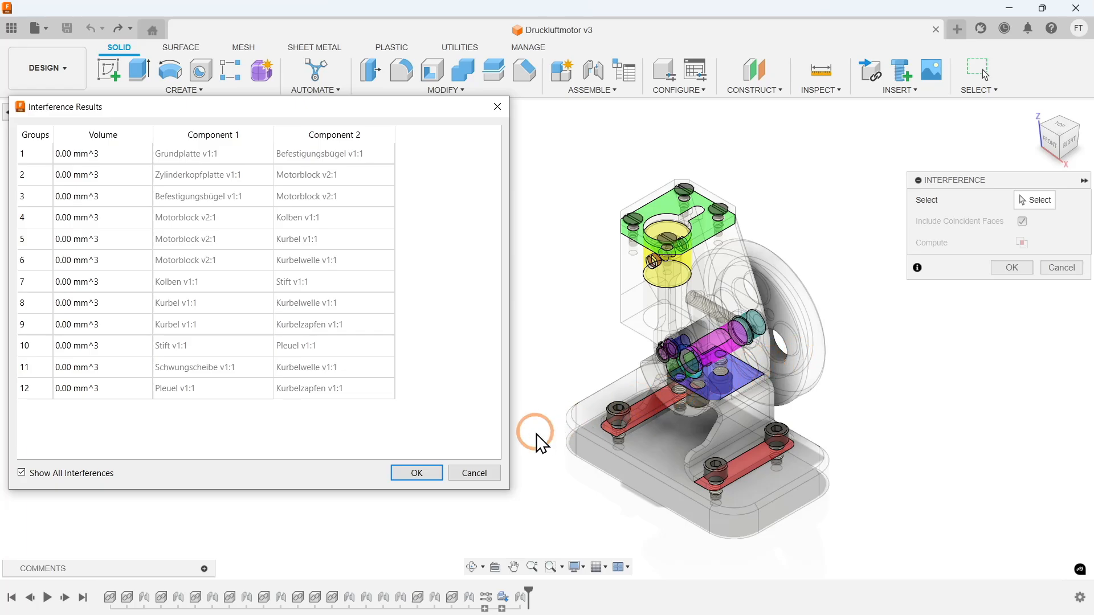
{"action": "left_click", "coordinate": [435, 473]}
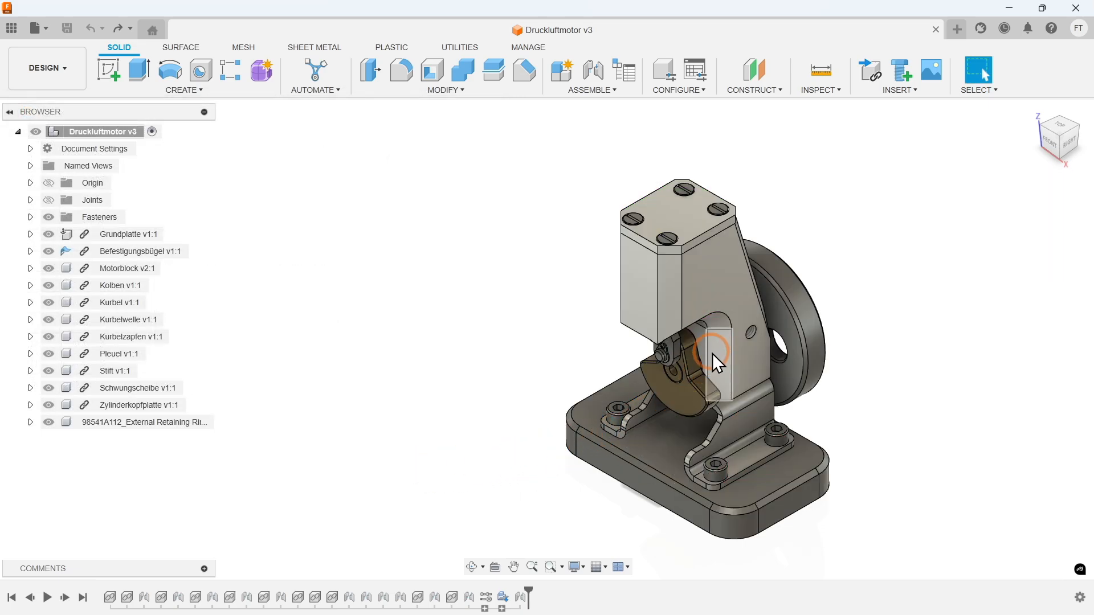
- Make the assembly's joints visible and expand the Joints folder
{"action": "left_click_drag", "start_coordinate": [646, 381], "coordinate": [576, 353]}
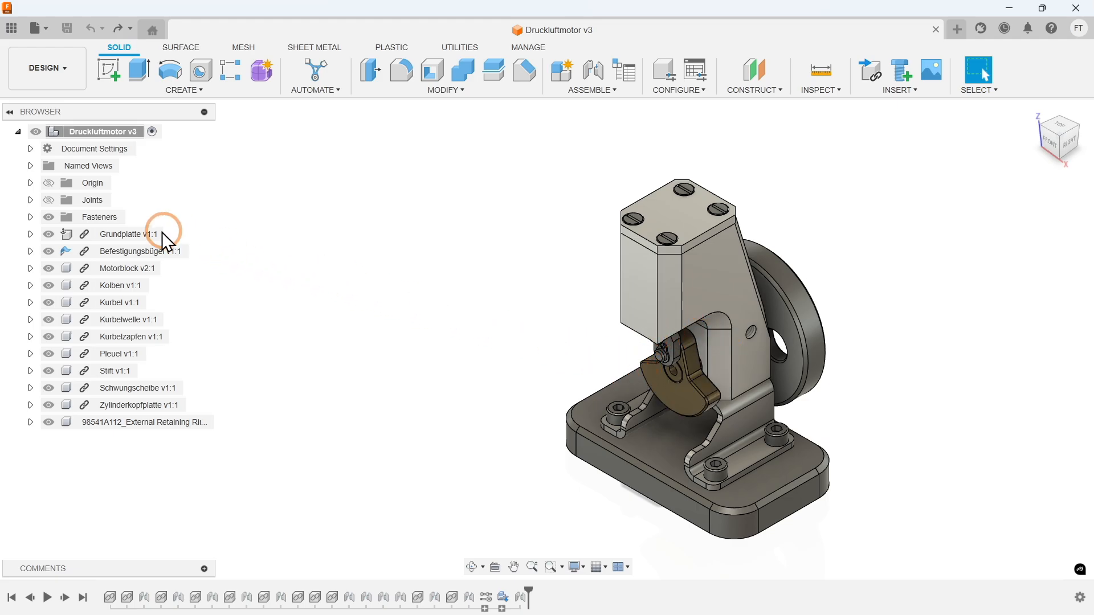
{"action": "left_click", "coordinate": [50, 200]}
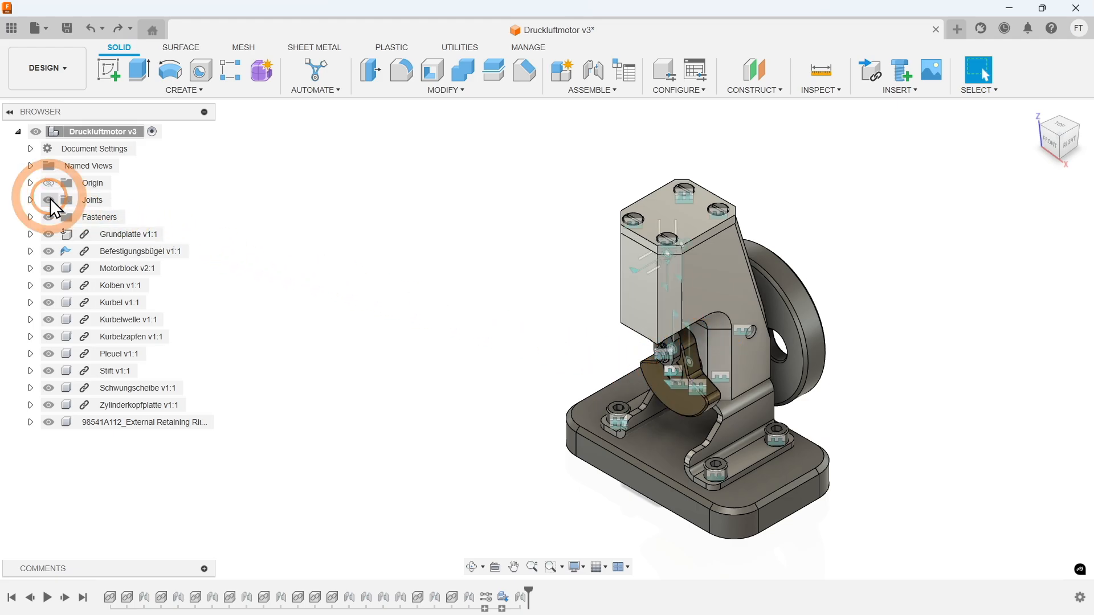
{"action": "left_click", "coordinate": [31, 200]}
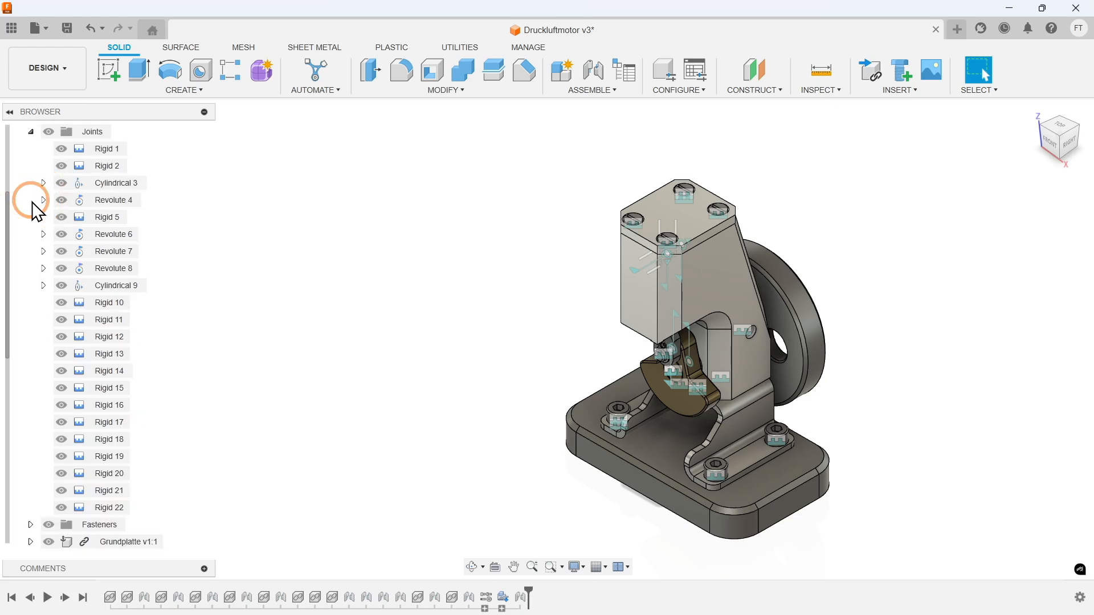
- Create a motion study for the Revolute 4 joint with an animation point of 360° at step 100
{"action": "left_click", "coordinate": [103, 193]}
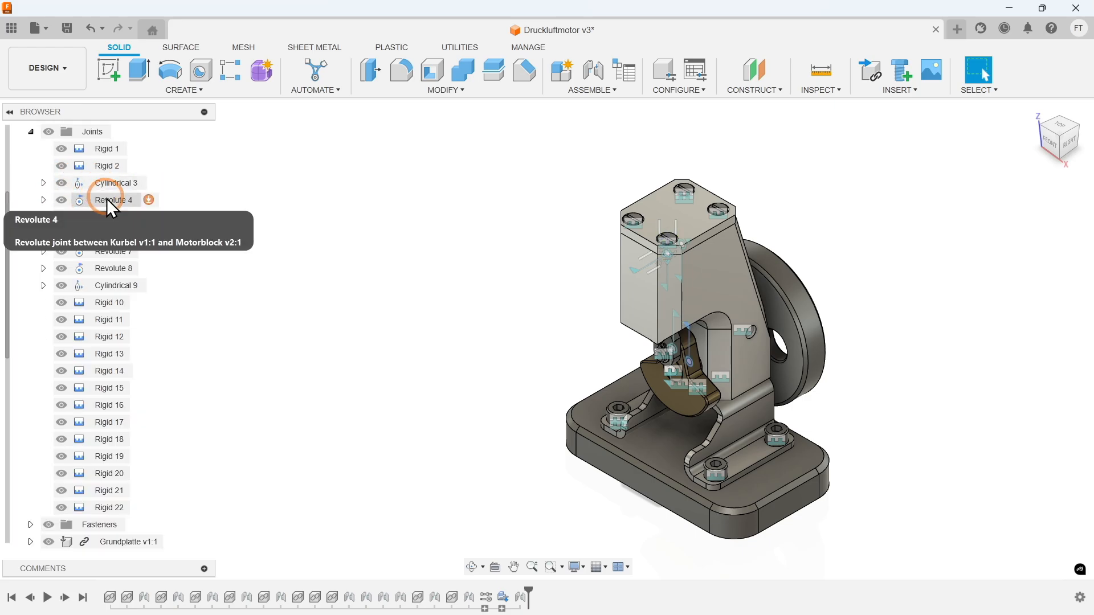
{"action": "left_click", "coordinate": [107, 199]}
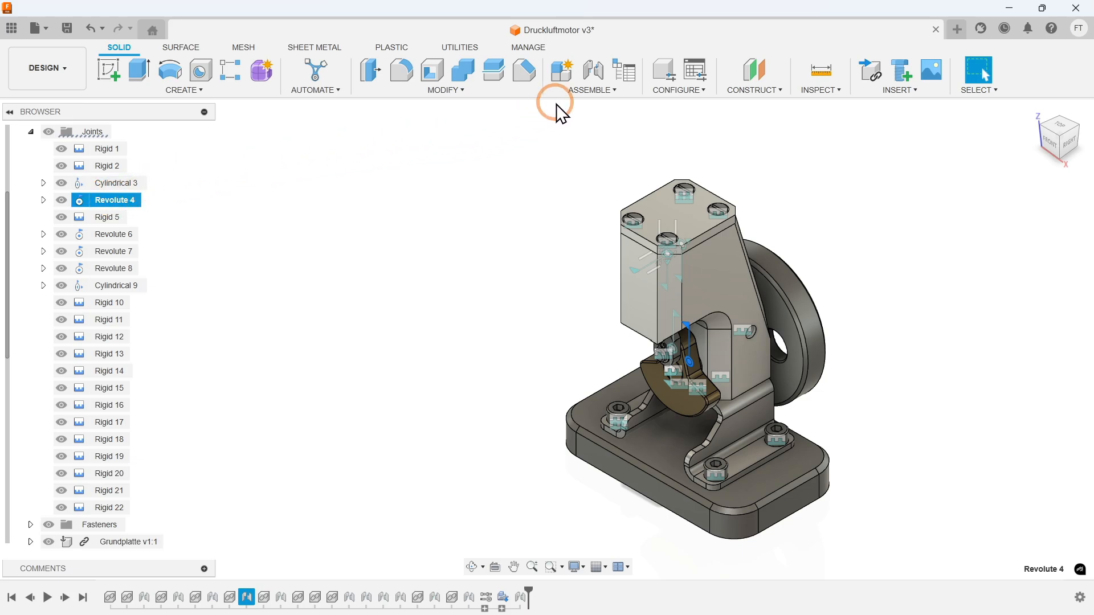
{"action": "left_click", "coordinate": [577, 90]}
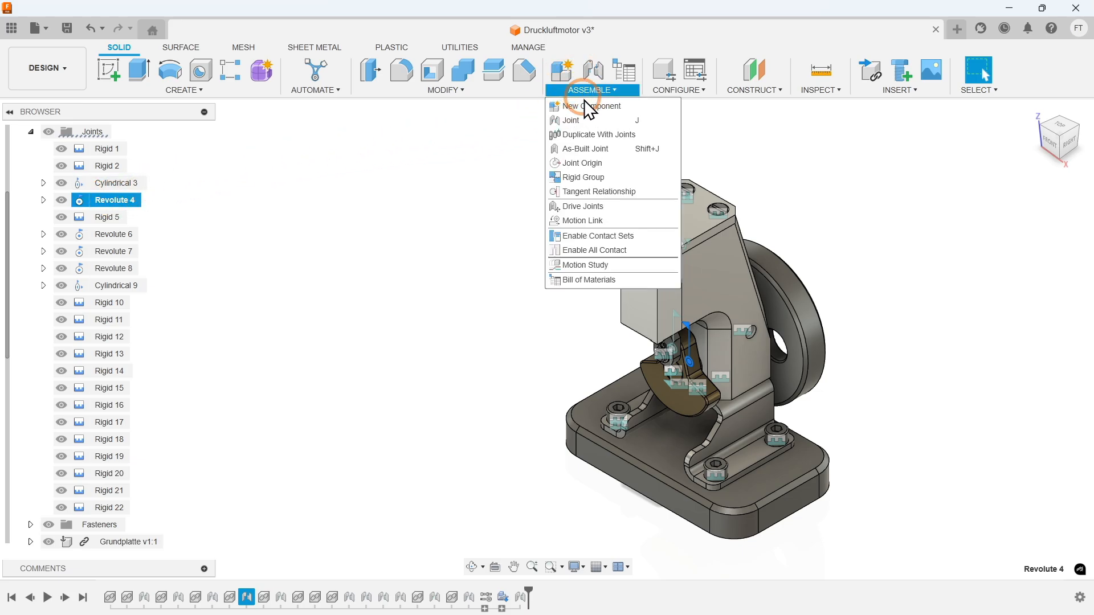
{"action": "left_click", "coordinate": [613, 265]}
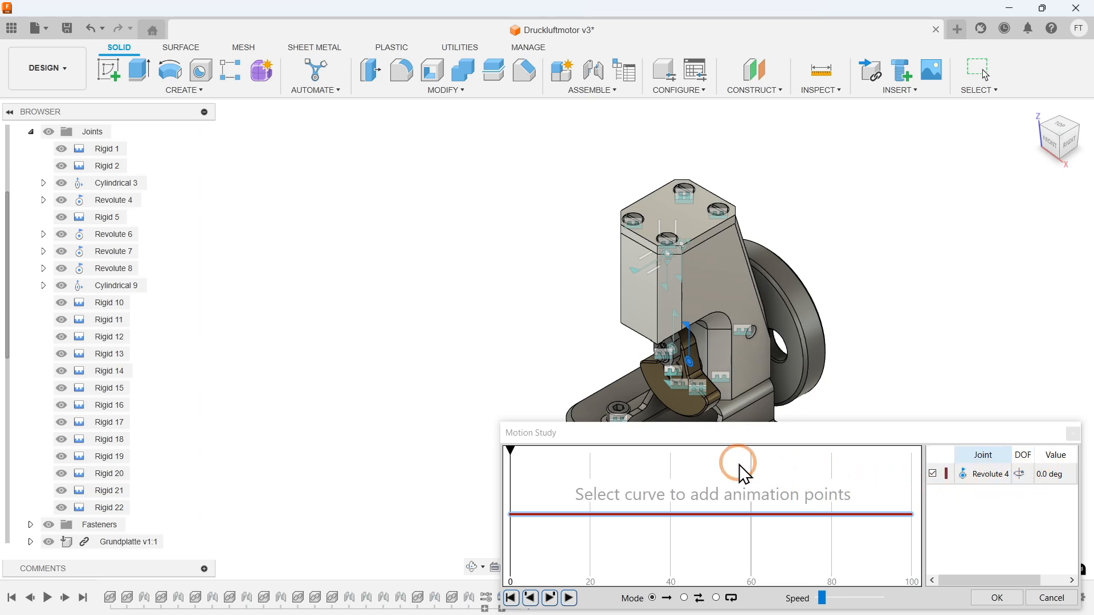
{"action": "left_click", "coordinate": [905, 516]}
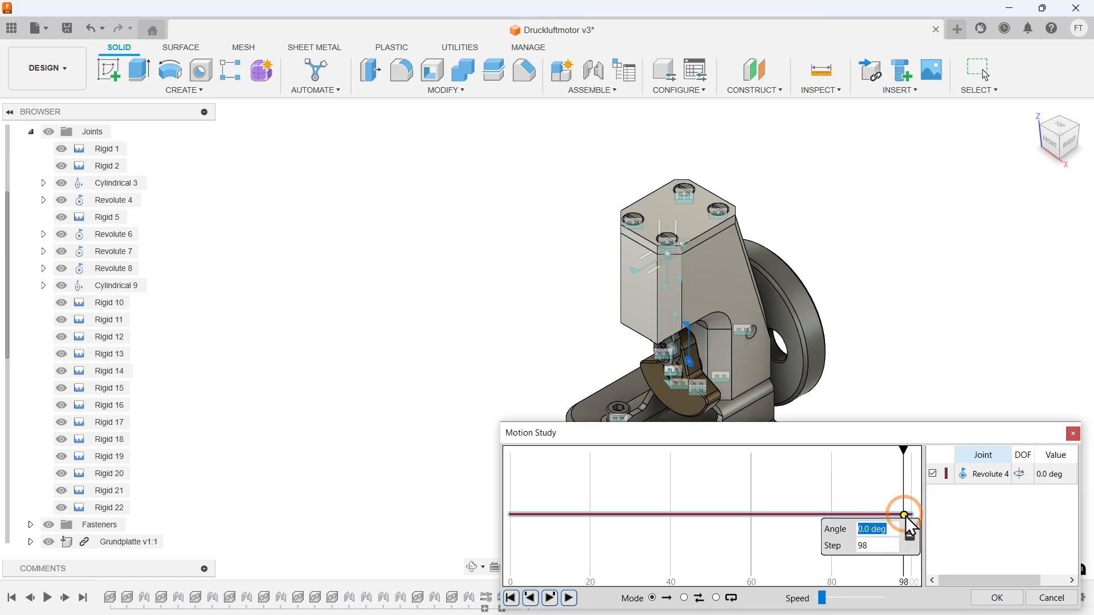
{"action": "type", "text": "360"}
{"action": "left_click_drag", "start_coordinate": [881, 543], "coordinate": [832, 539]}
{"action": "type", "text": "100"}
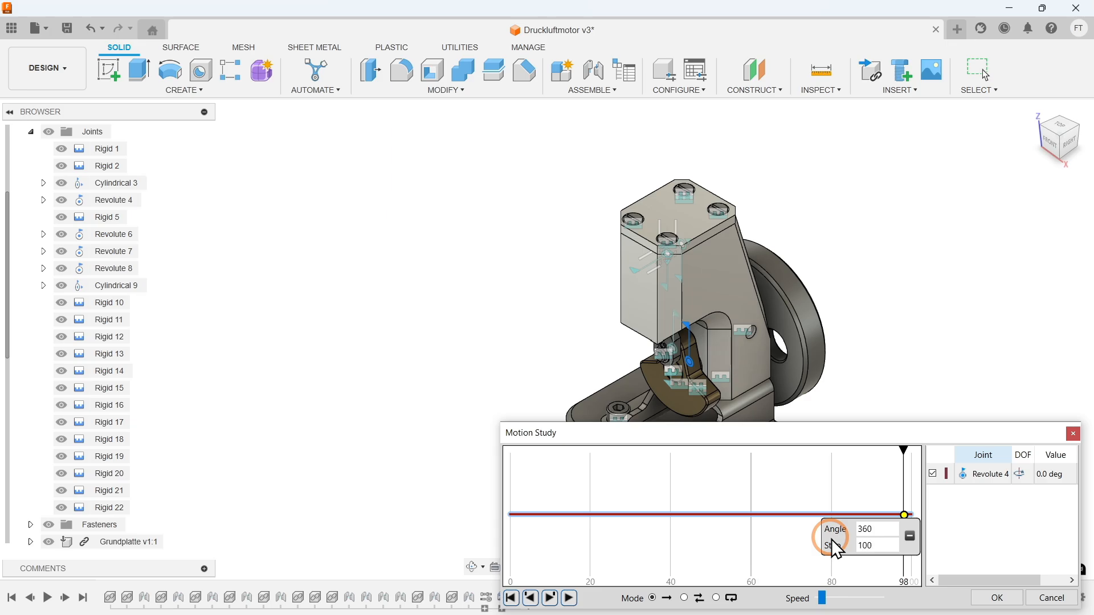
{"action": "key", "text": "Return"}
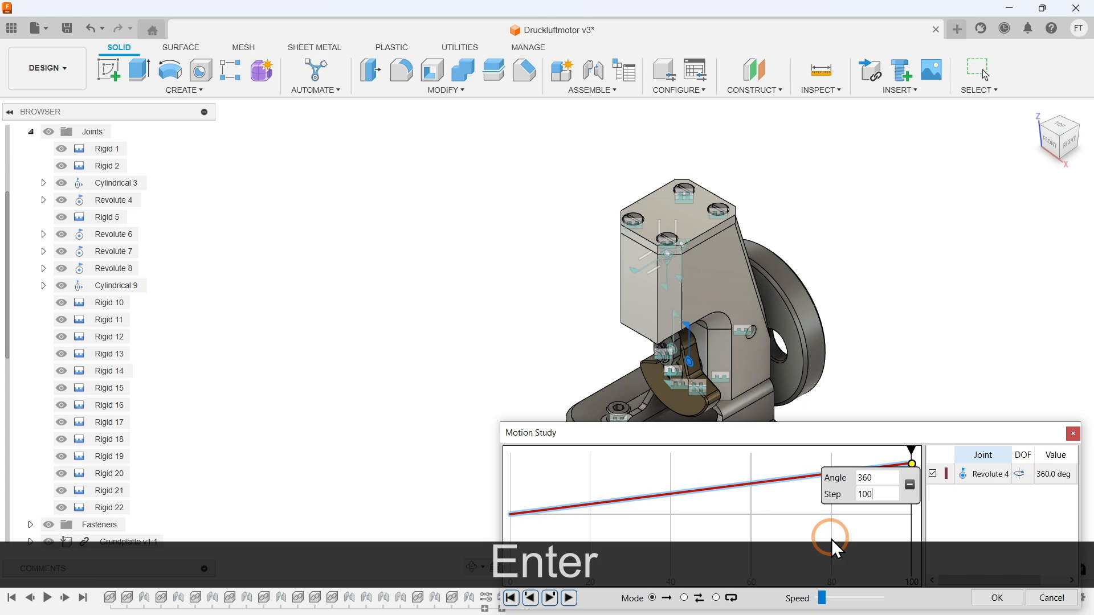
{"action": "left_click", "coordinate": [911, 450]}
{"action": "mouse_move", "coordinate": [912, 451]}
{"action": "left_mouse_down"}
{"action": "mouse_move", "coordinate": [508, 481]}
{"action": "mouse_move", "coordinate": [916, 455]}
{"action": "left_mouse_up"}
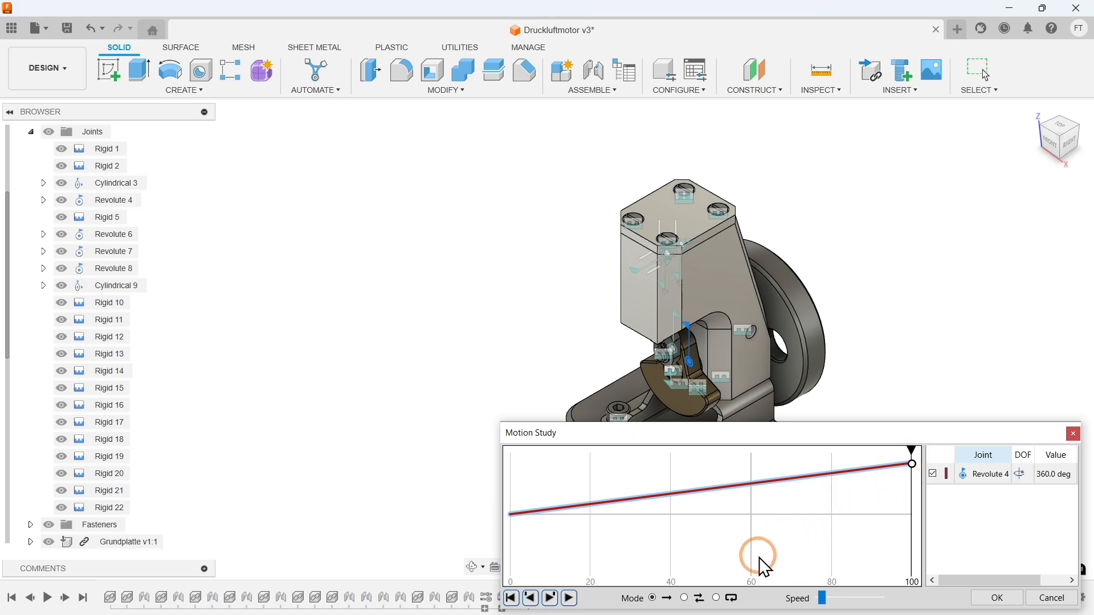
- Set the motion study to loop continuously, play it, and reduce the playback speed slightly
{"action": "left_click", "coordinate": [717, 598]}
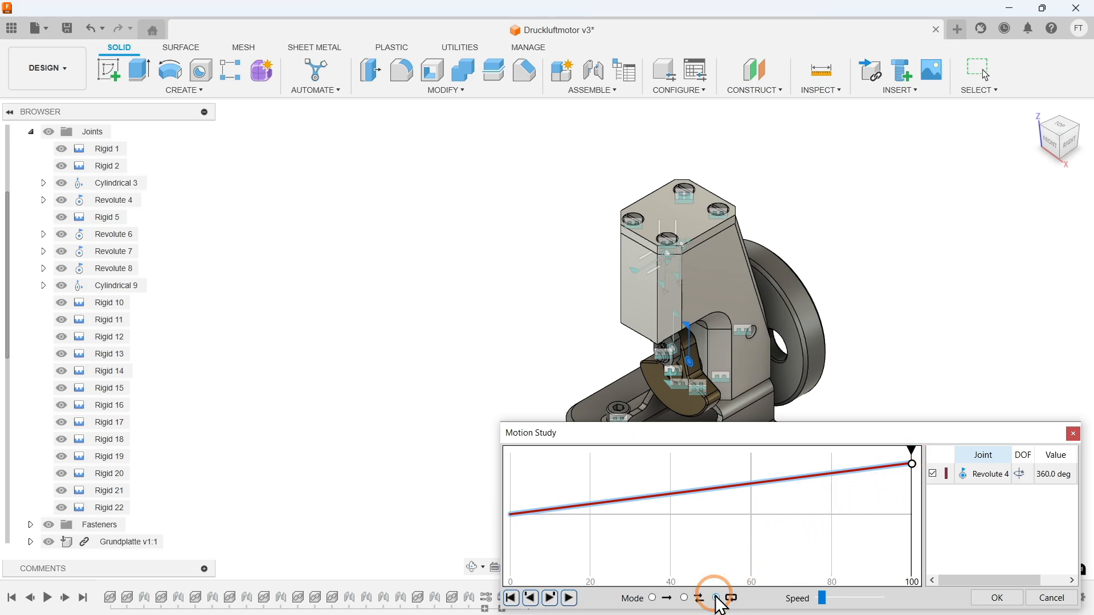
{"action": "left_click", "coordinate": [571, 598]}
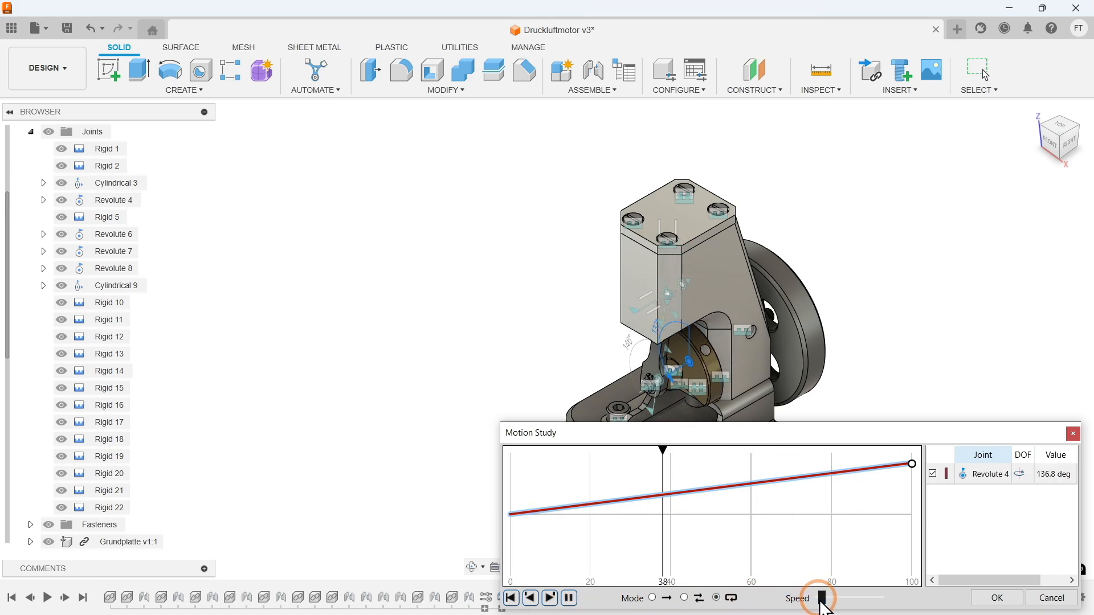
{"action": "left_click_drag", "start_coordinate": [824, 603], "coordinate": [175, 428]}
- Hide the Motorblock temporarily to watch the piston and crank mechanism move, then show it again
{"action": "scroll", "coordinate": [112, 422], "scroll_direction": "down", "scroll_amount": 5}
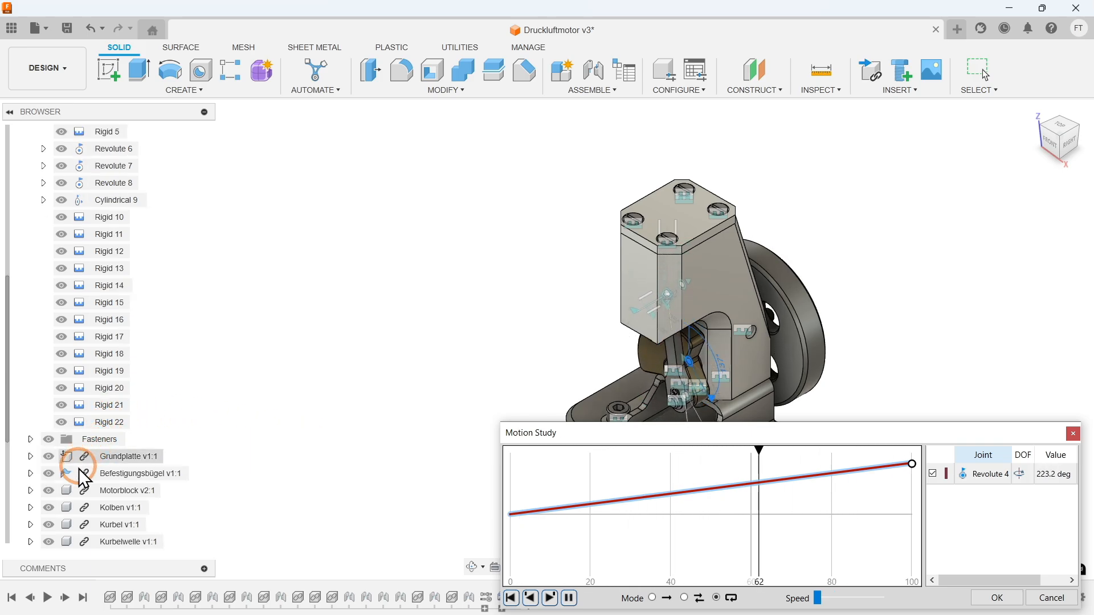
{"action": "left_click", "coordinate": [50, 487]}
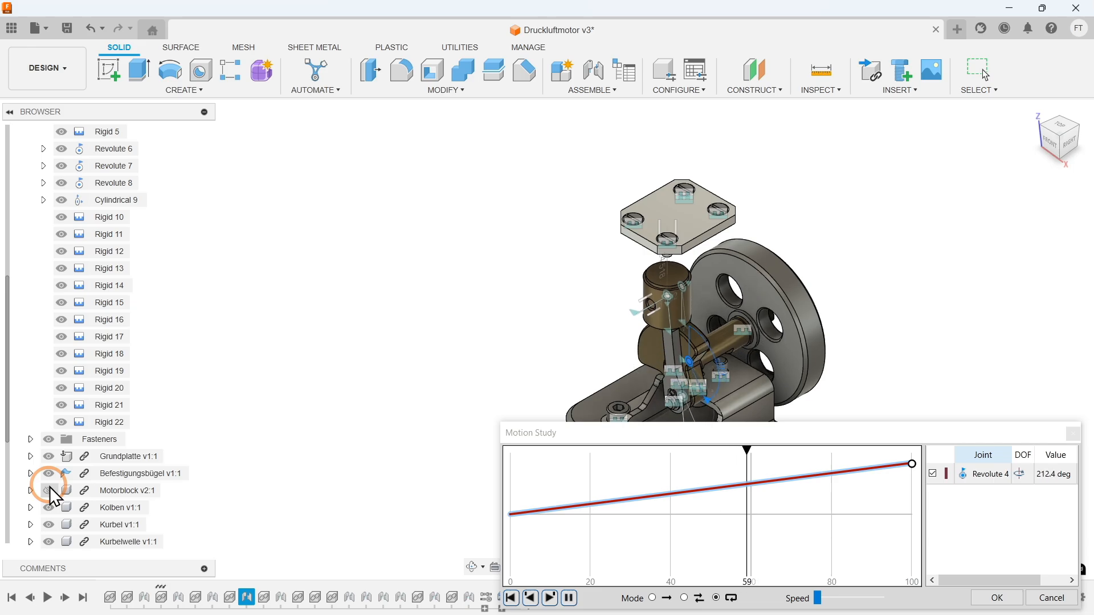
{"action": "left_click", "coordinate": [49, 487]}
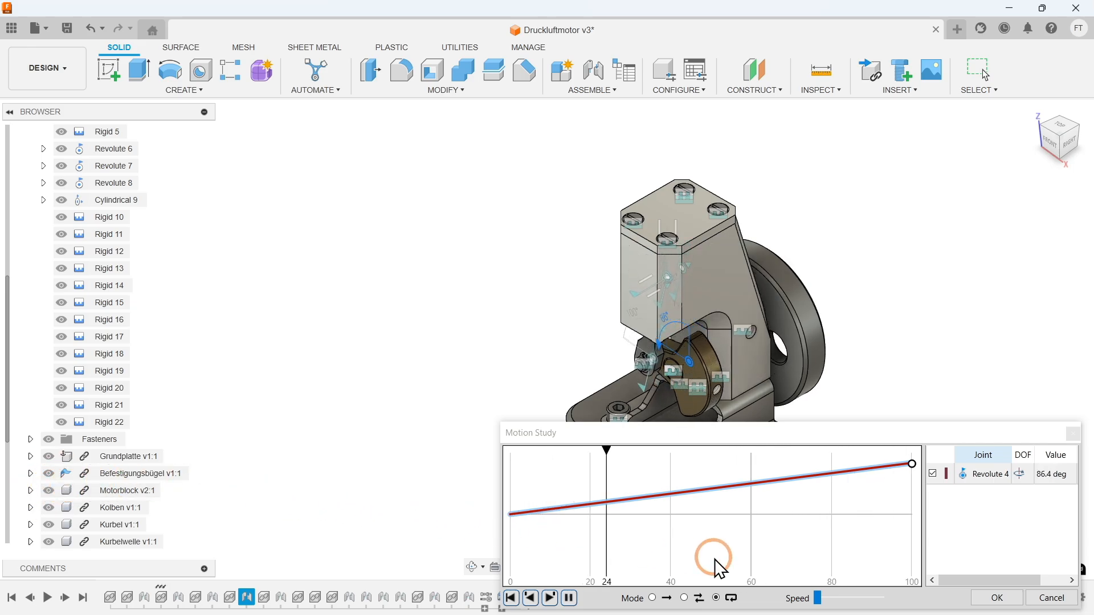
- Accept the motion study and locate its entry in the Motion Studies folder
{"action": "left_click", "coordinate": [989, 592]}
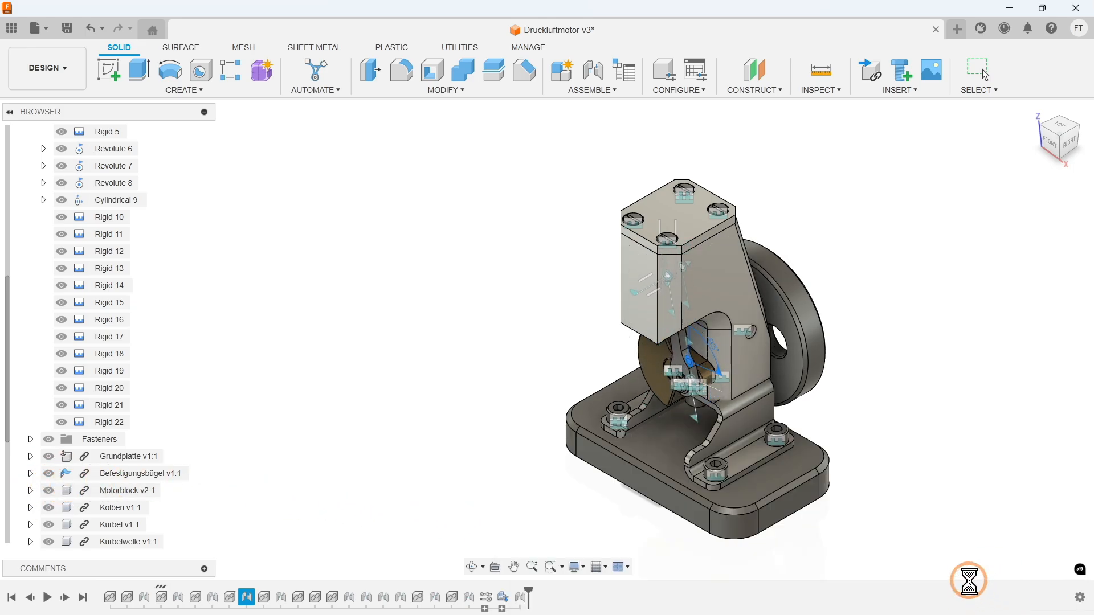
{"action": "scroll", "coordinate": [103, 344], "scroll_direction": "up", "scroll_amount": 2}
{"action": "scroll", "coordinate": [103, 344], "scroll_direction": "down", "scroll_amount": 2}
{"action": "scroll", "coordinate": [102, 344], "scroll_direction": "up", "scroll_amount": 3}
{"action": "scroll", "coordinate": [103, 344], "scroll_direction": "up", "scroll_amount": 8}
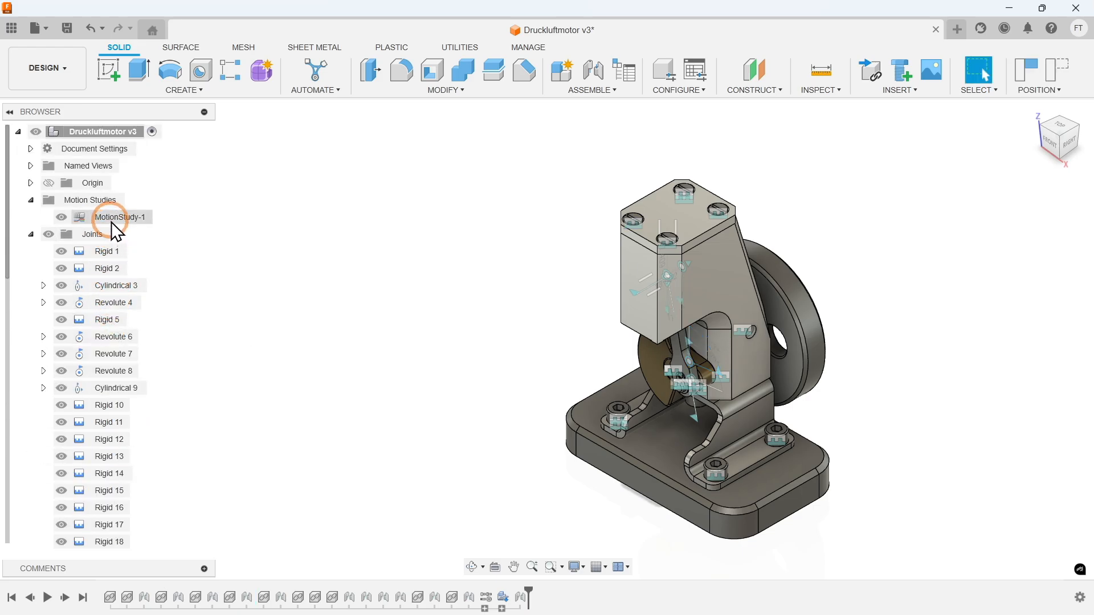
- Collapse the Joints and Motion Studies folders and hide all joints in the assembly
{"action": "left_click", "coordinate": [31, 235]}
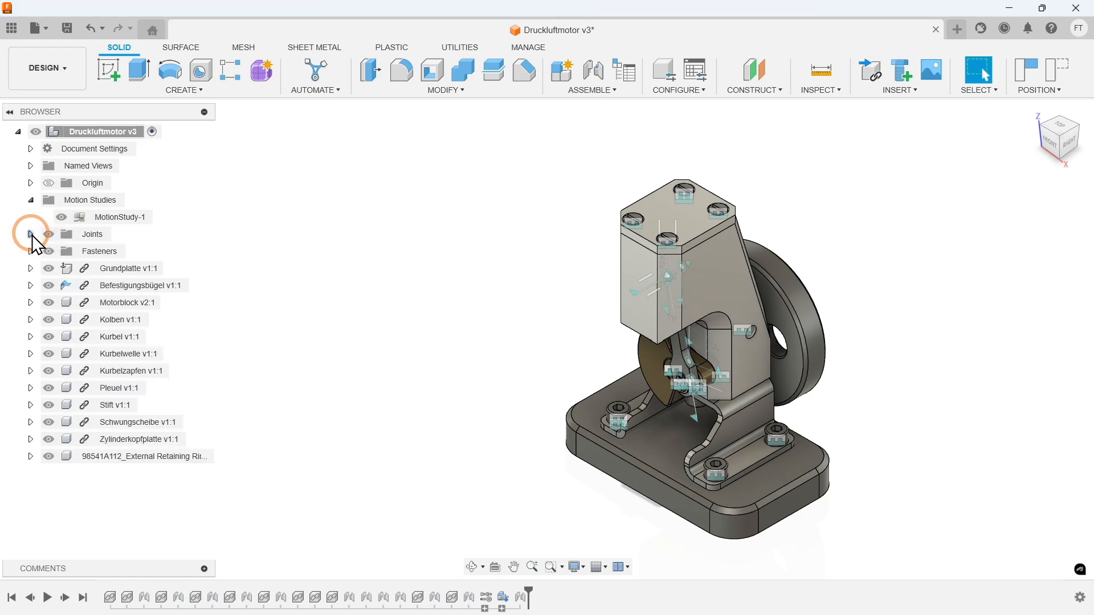
{"action": "left_click", "coordinate": [30, 199]}
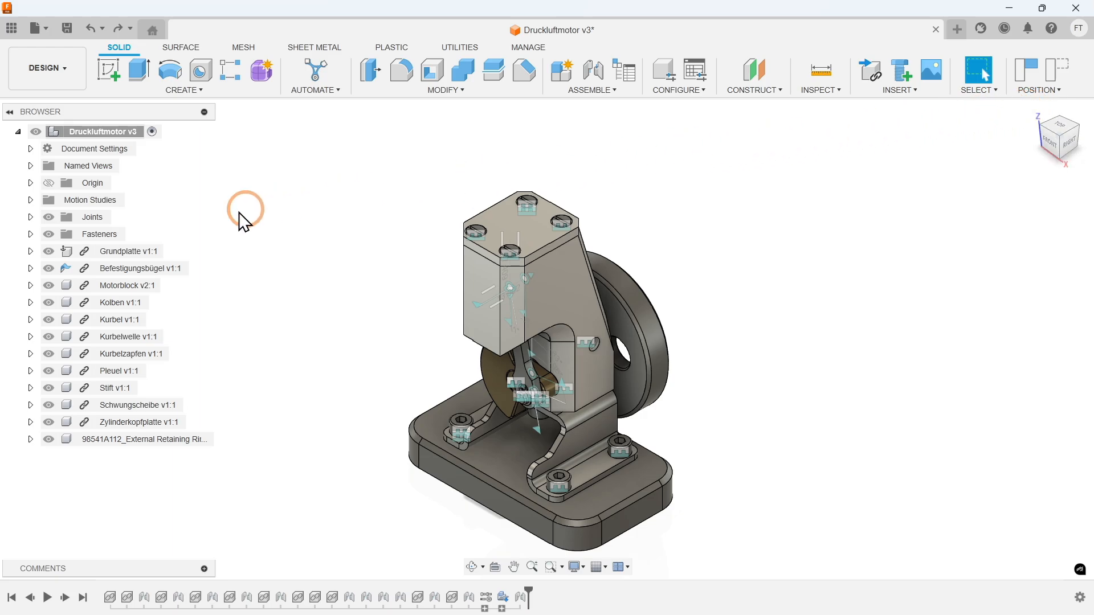
{"action": "left_click", "coordinate": [48, 217]}
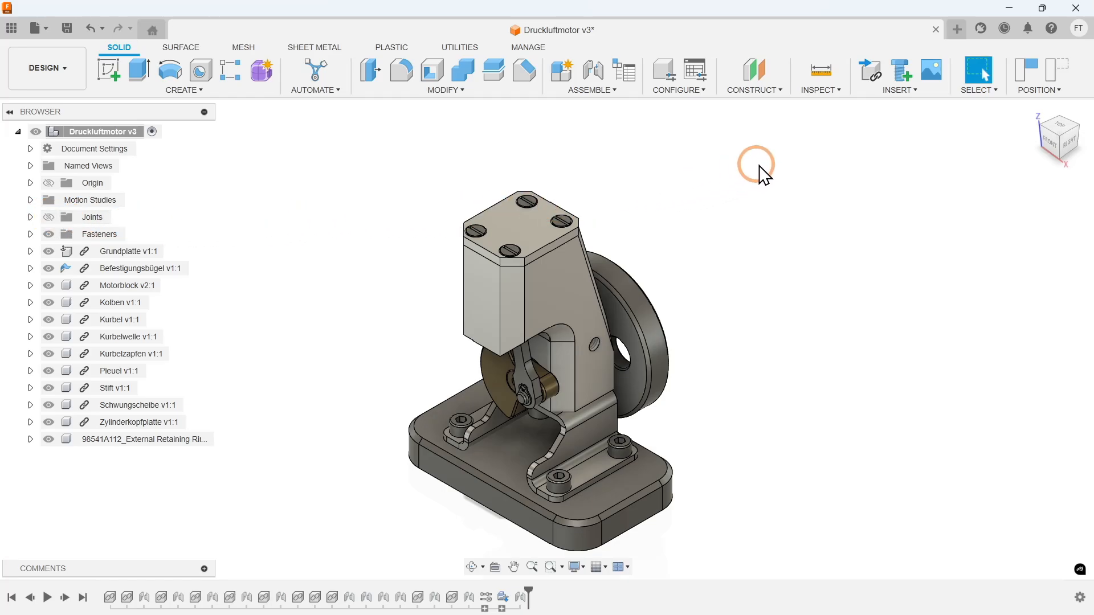
- Display the component colors to tell the assembly's parts apart, toggling them off and on before leaving them off
{"action": "left_click", "coordinate": [823, 91]}
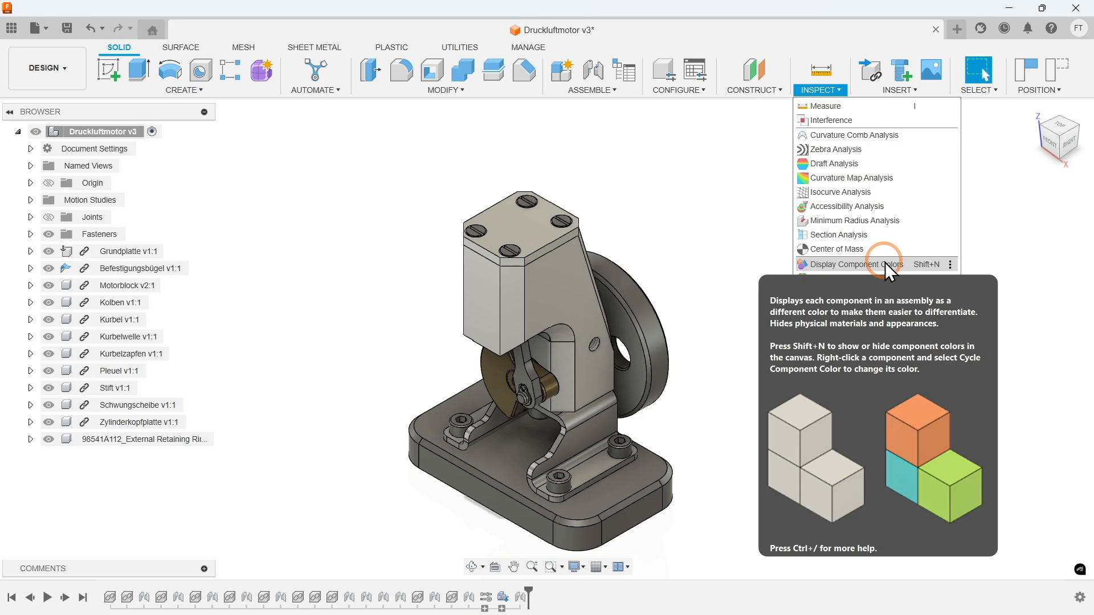
{"action": "left_click", "coordinate": [886, 265]}
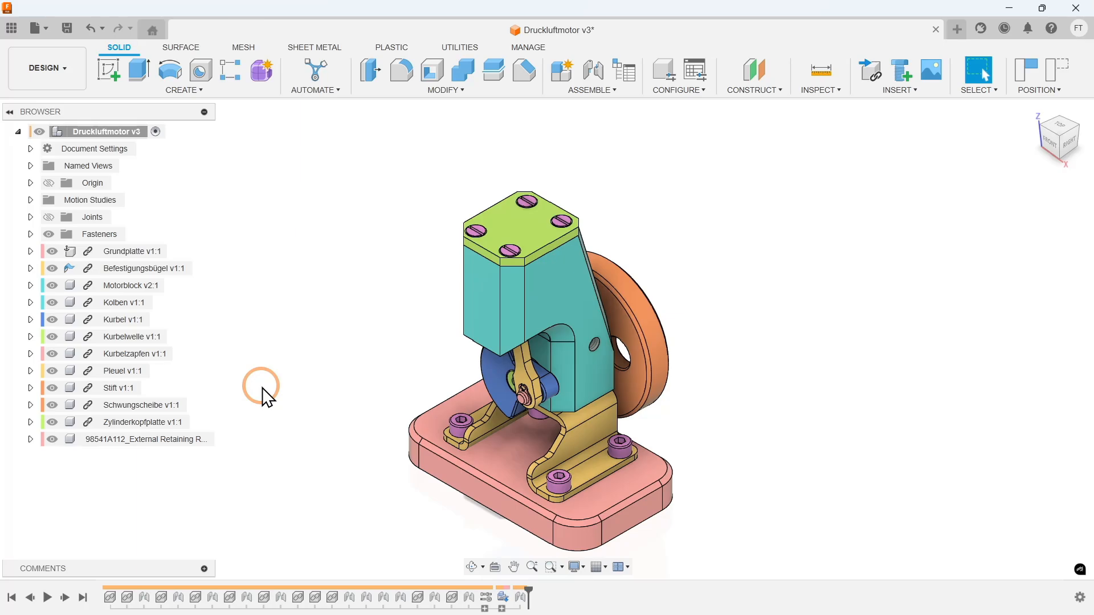
{"action": "key", "text": "shift+n"}
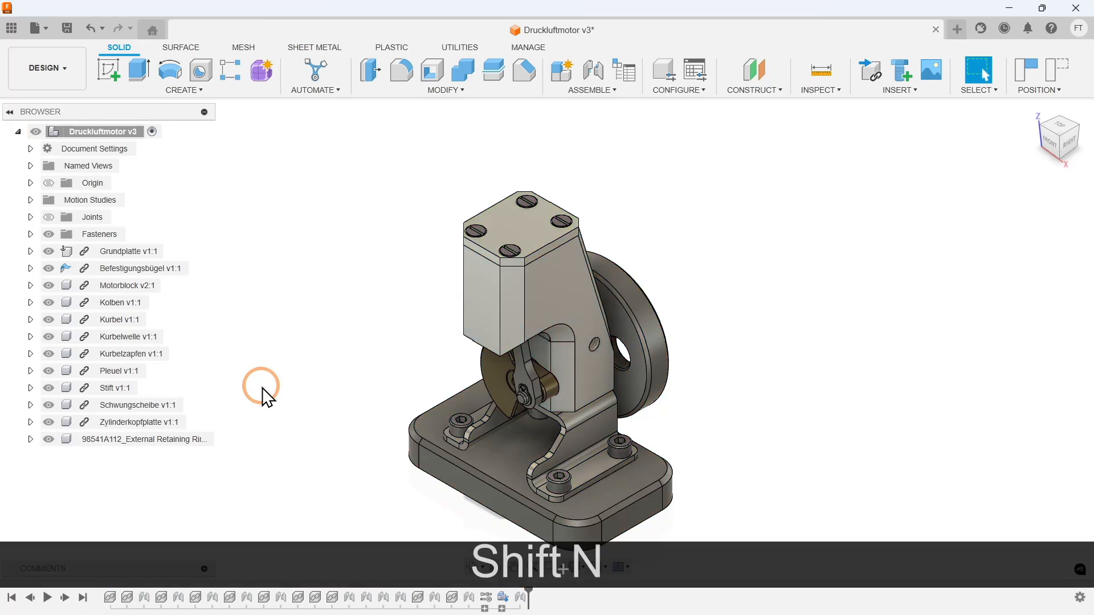
{"action": "key", "text": "shift+n"}
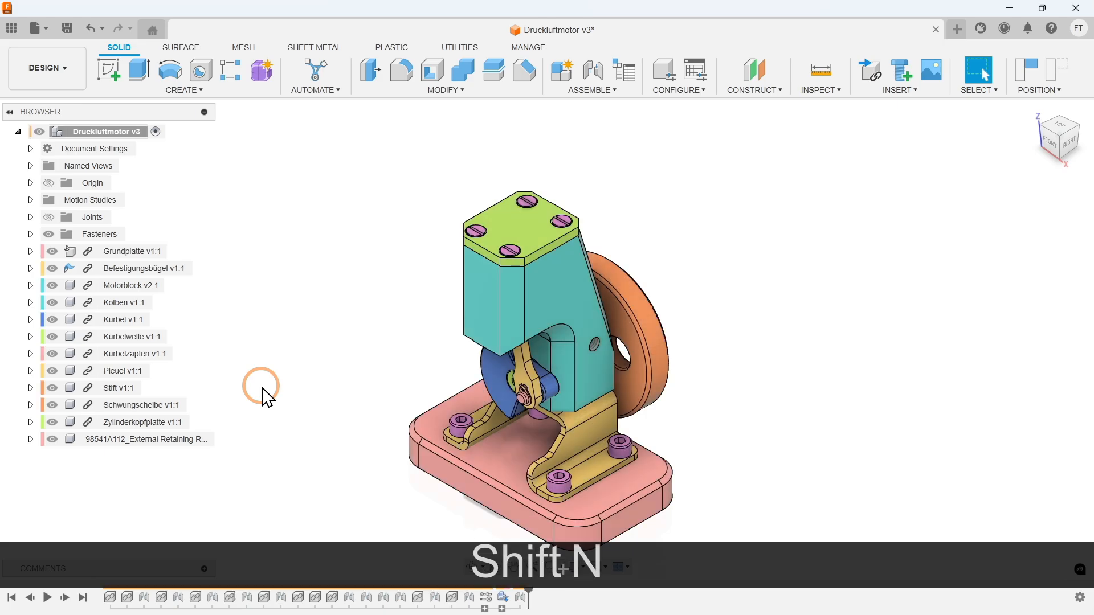
{"action": "key", "text": "shift+n"}
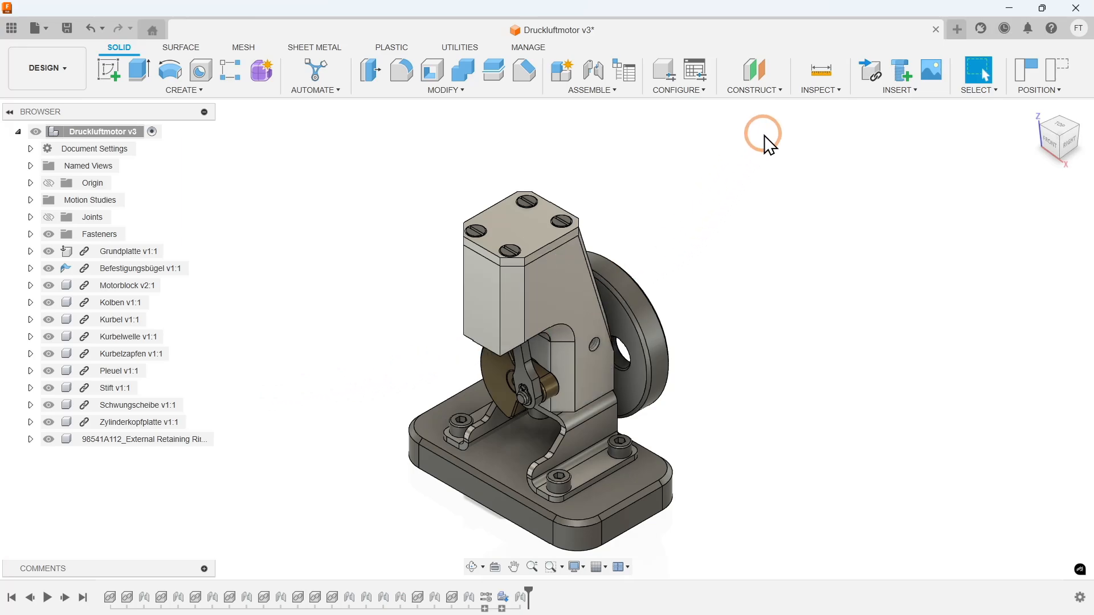
- Create a section analysis through the assembly on the YZ plane with a 0 mm offset
{"action": "left_click", "coordinate": [808, 91]}
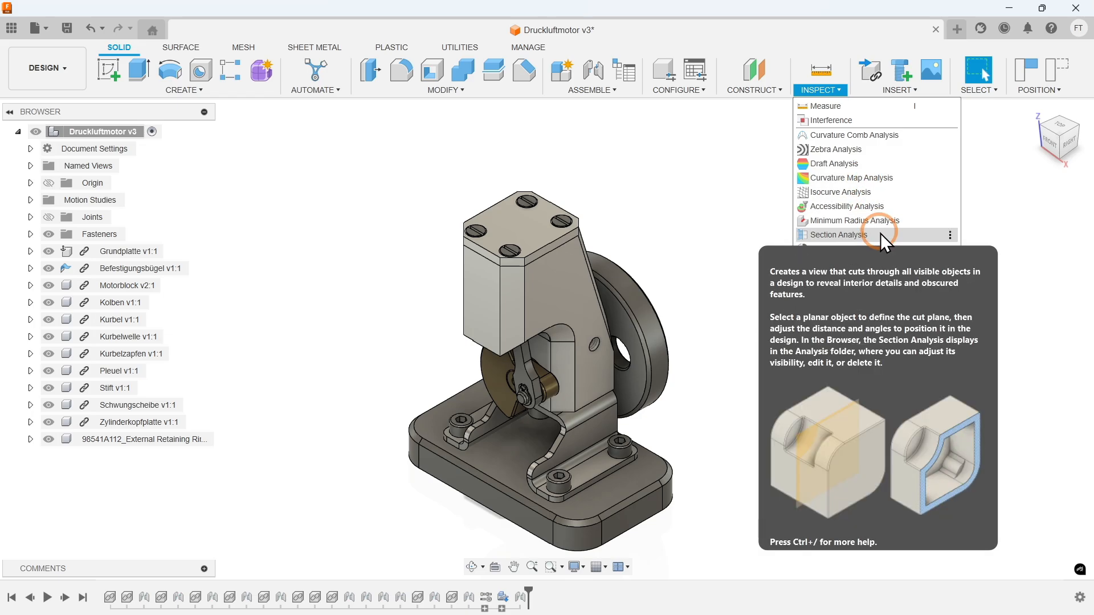
{"action": "left_click", "coordinate": [881, 233]}
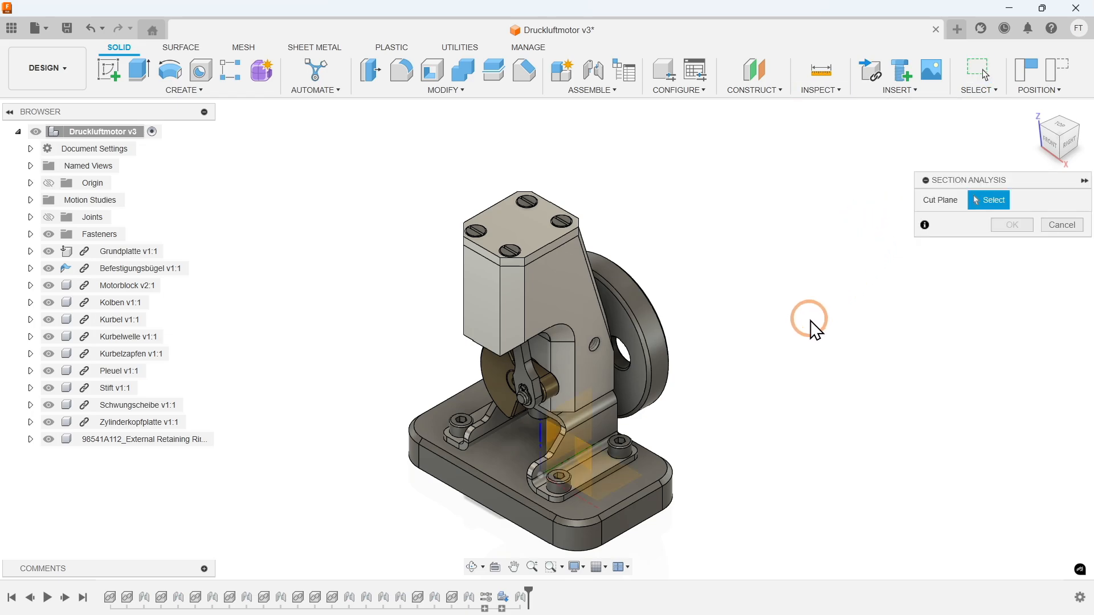
{"action": "left_click", "coordinate": [575, 413]}
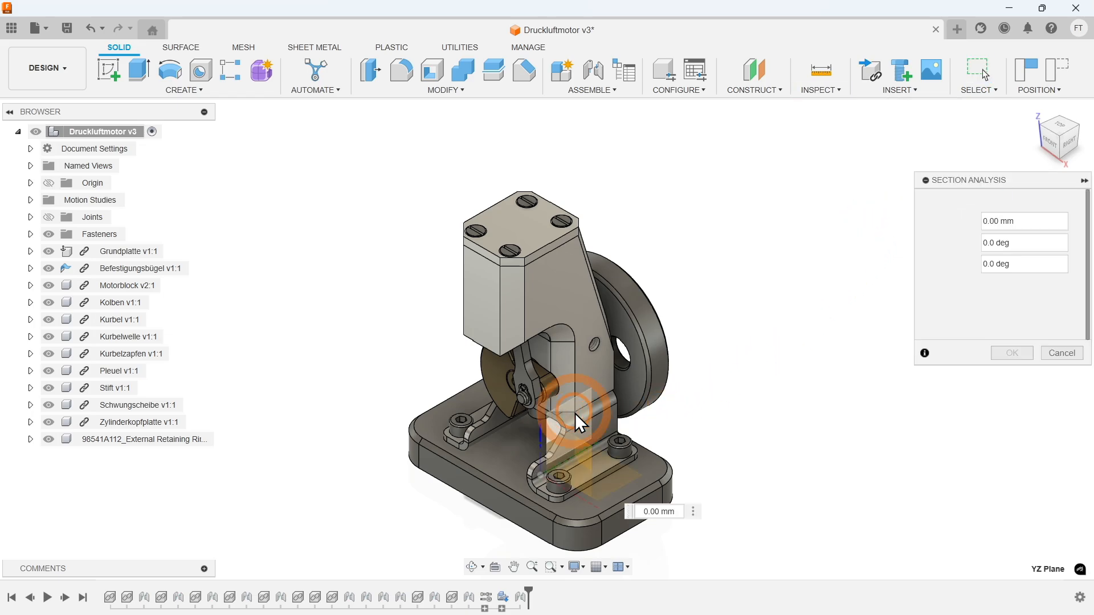
{"action": "key", "text": "Return"}
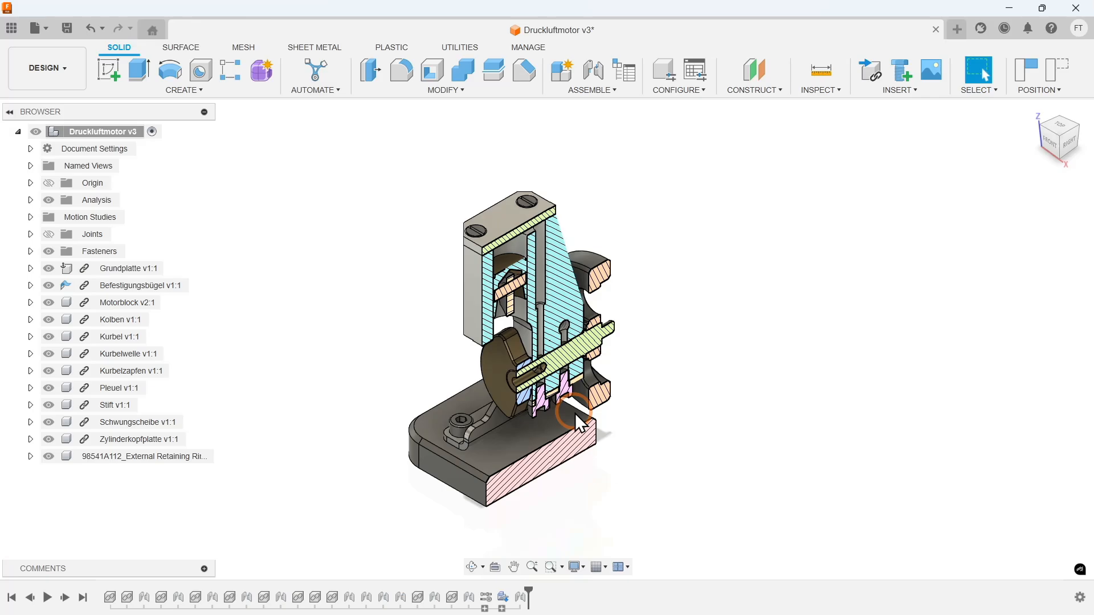
- Reopen MotionStudy-1, play it in loop mode to watch the sectioned mechanism move, and pause it
{"action": "left_click", "coordinate": [29, 216]}
{"action": "right_click", "coordinate": [82, 234]}
{"action": "left_click", "coordinate": [101, 260]}
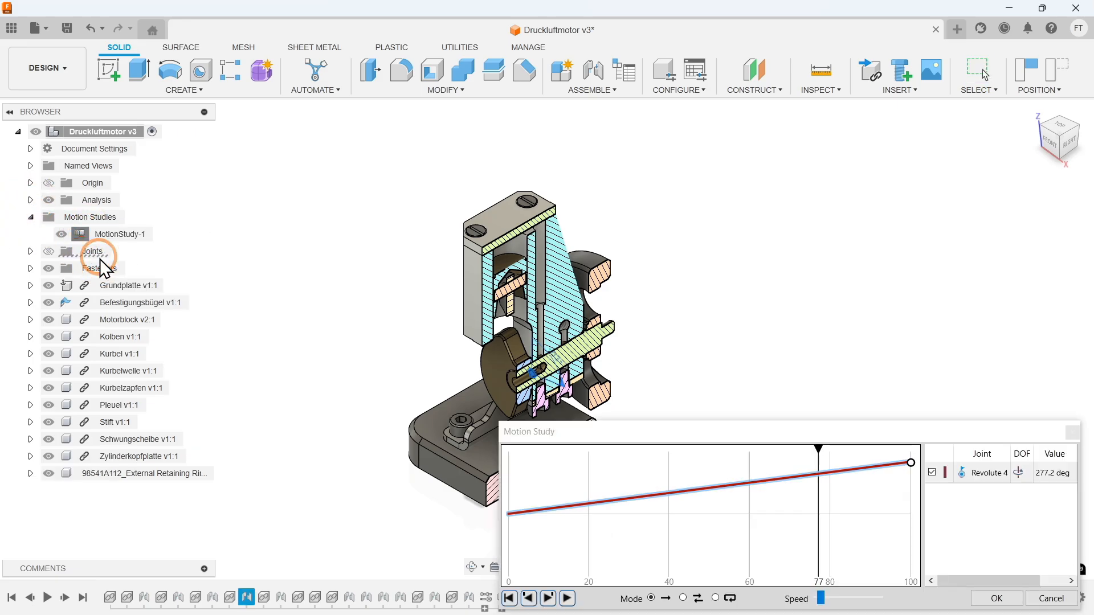
{"action": "left_click", "coordinate": [716, 598]}
{"action": "left_click", "coordinate": [567, 599]}
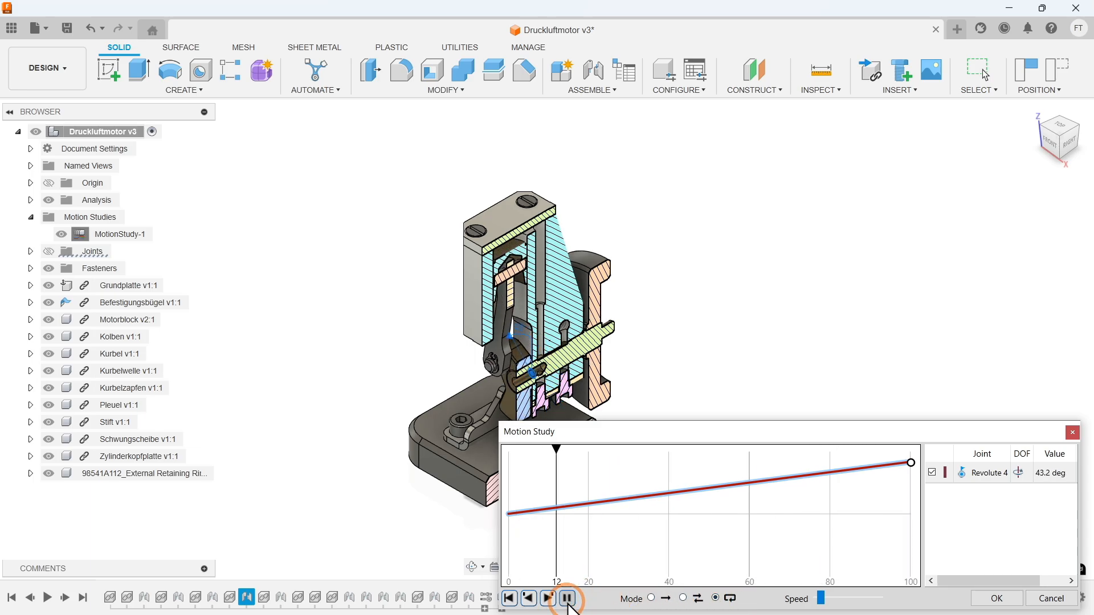
{"action": "left_click", "coordinate": [568, 599]}
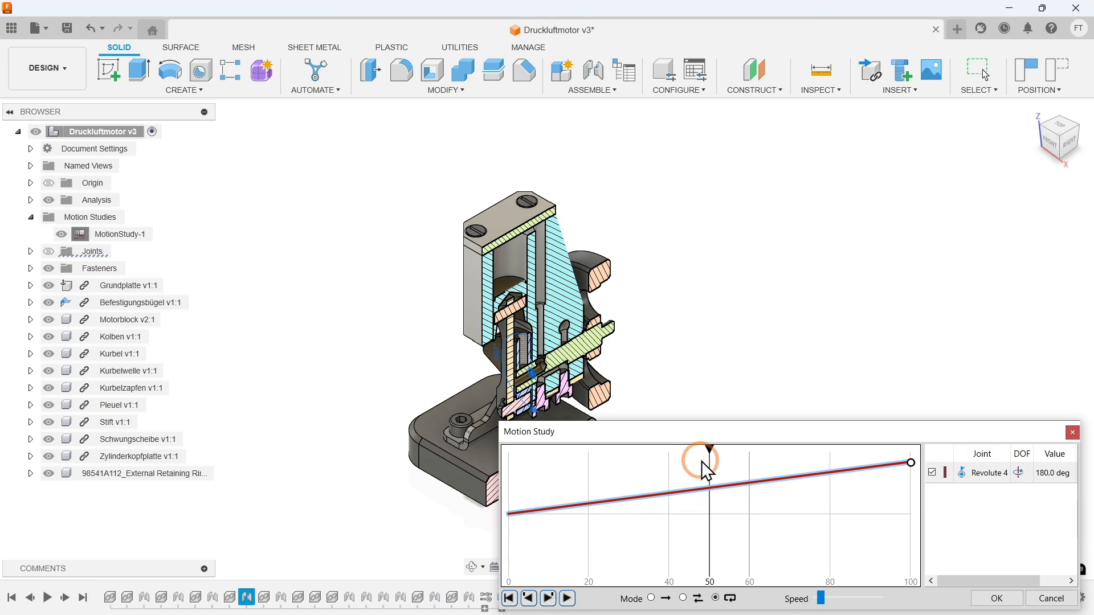
- Set the motion study to step 0 and measure the distance between the piston's top face and the Zylinderkopfplatte's underside
{"action": "left_click_drag", "start_coordinate": [709, 447], "coordinate": [496, 447]}
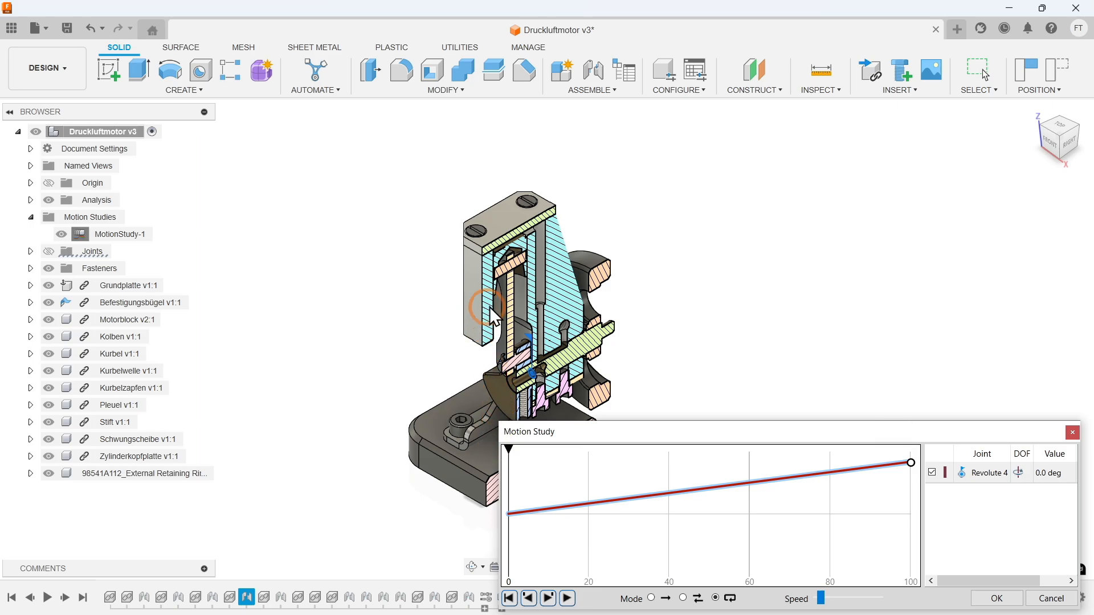
{"action": "scroll", "coordinate": [499, 271], "scroll_direction": "up", "scroll_amount": 5}
{"action": "scroll", "coordinate": [500, 280], "scroll_direction": "up", "scroll_amount": 3}
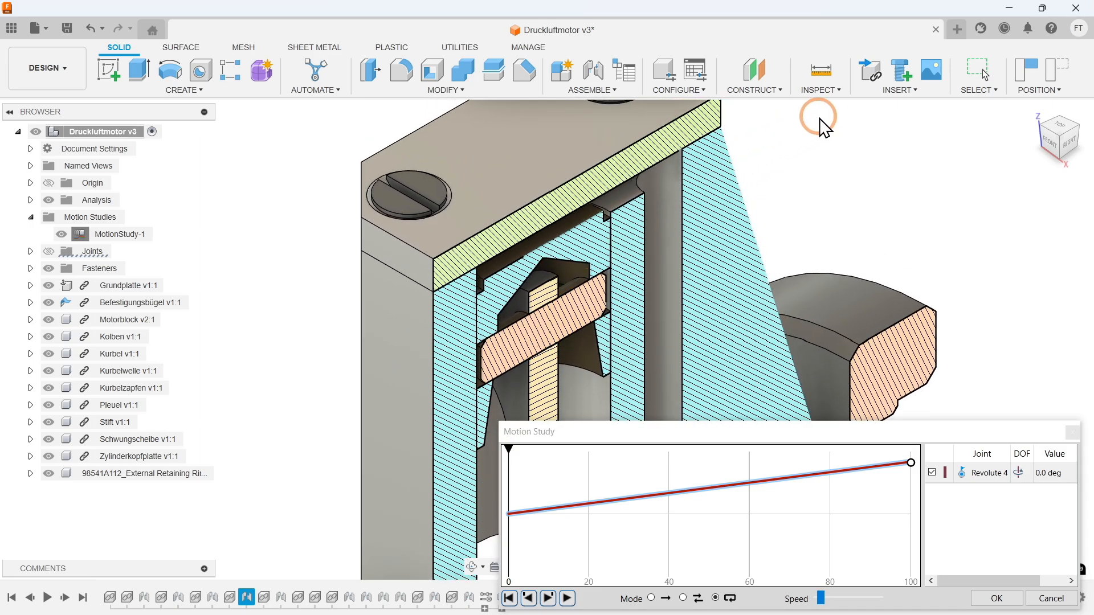
{"action": "left_click", "coordinate": [834, 93]}
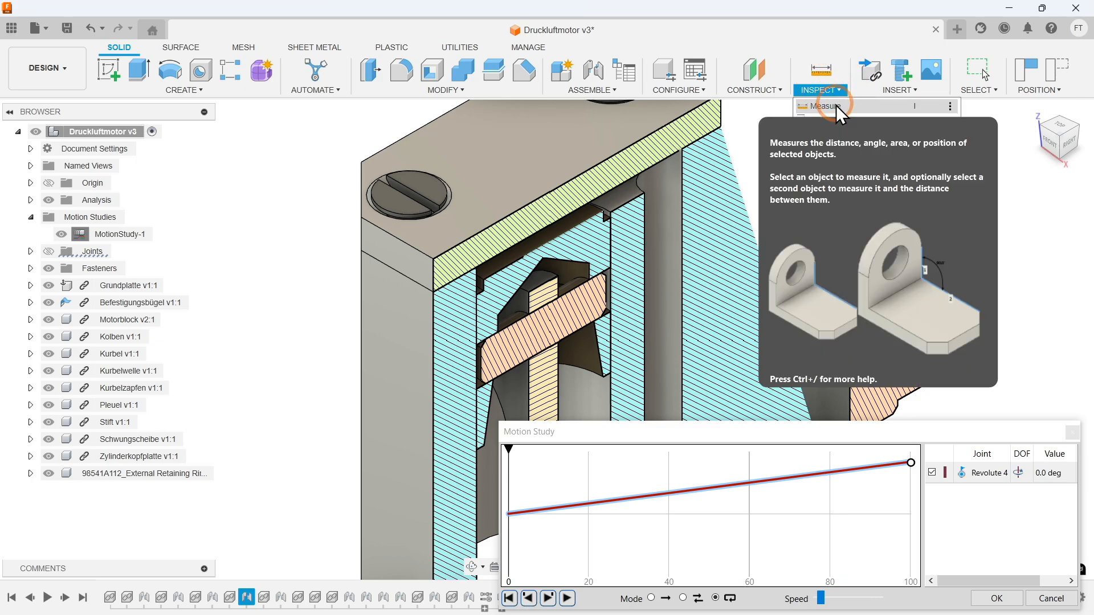
{"action": "left_click", "coordinate": [831, 106]}
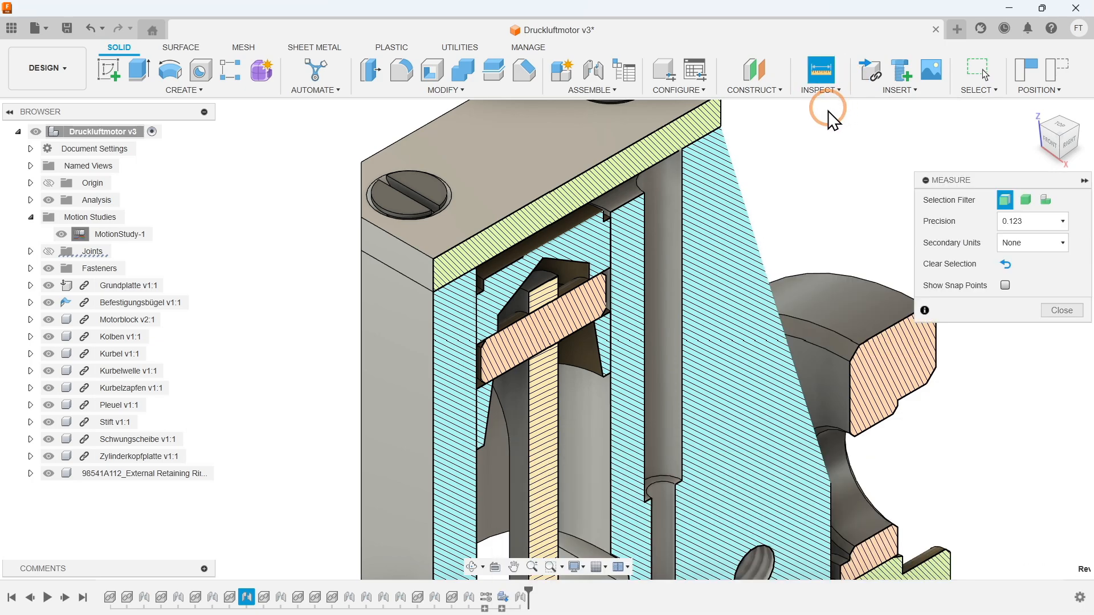
{"action": "left_click", "coordinate": [568, 224]}
{"action": "middle_click_drag", "start_coordinate": [578, 276], "coordinate": [575, 202], "text": "shift"}
{"action": "left_click", "coordinate": [569, 186]}
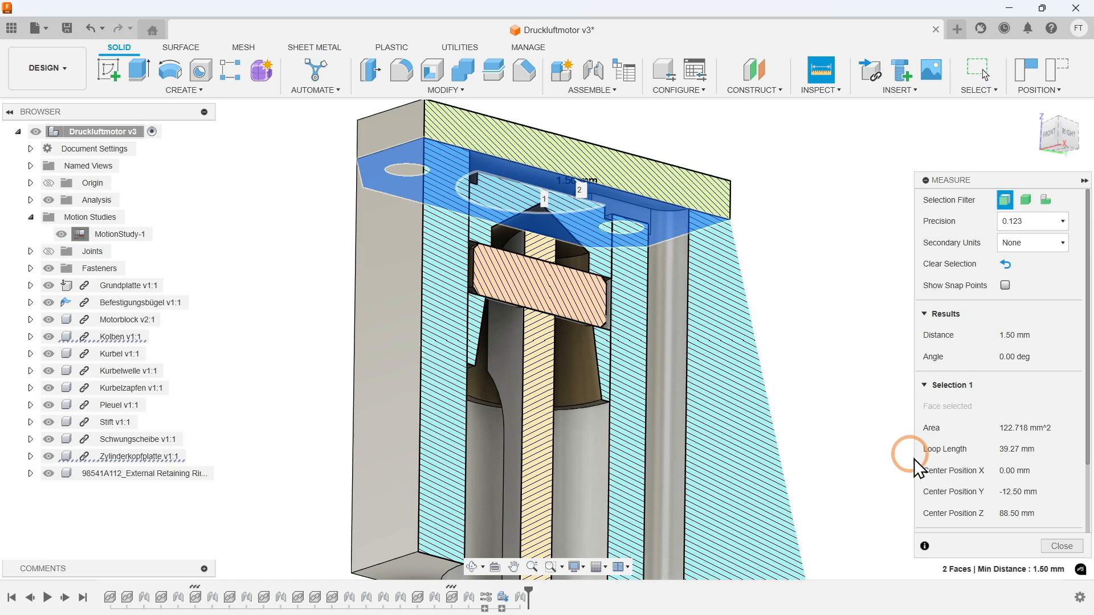
{"action": "left_click", "coordinate": [1055, 546]}
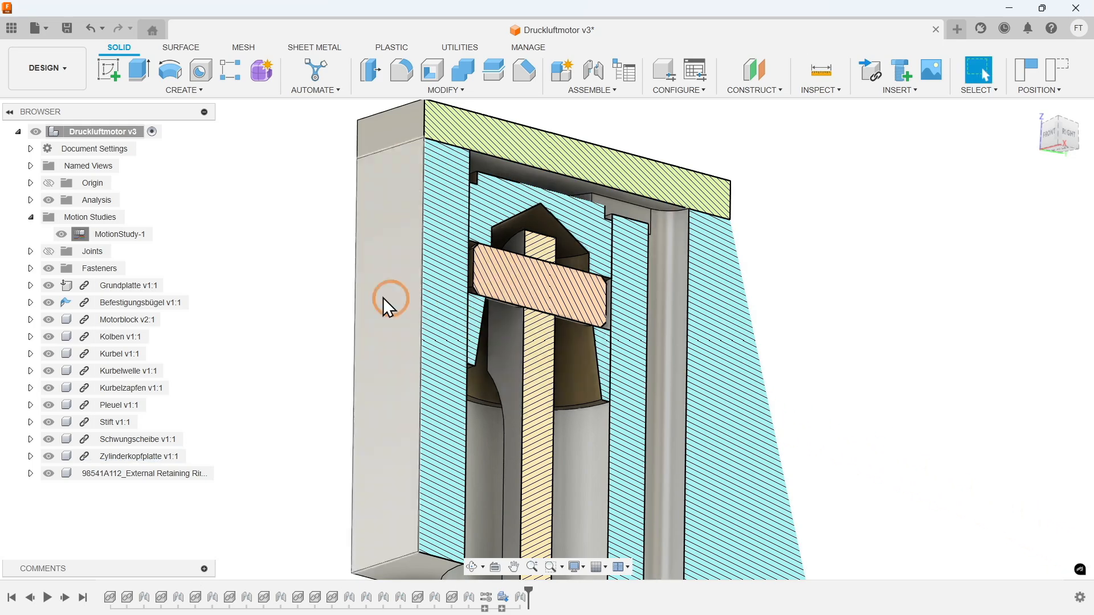
- Reopen MotionStudy-1 and move its playhead to step 50, putting the Revolute 4 joint at 180°
{"action": "right_click", "coordinate": [120, 242]}
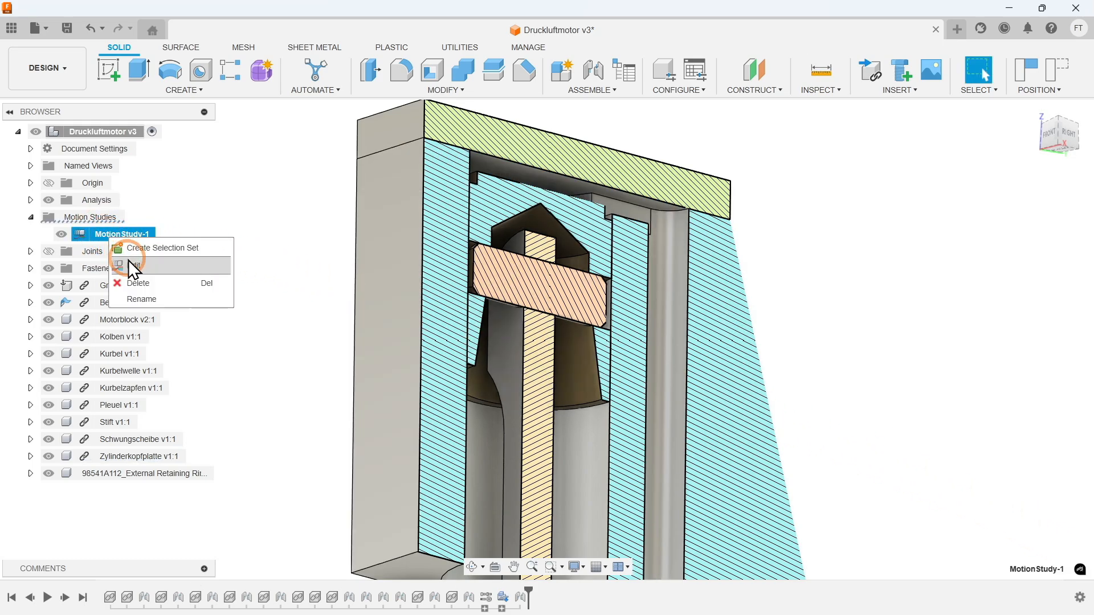
{"action": "left_click", "coordinate": [140, 266]}
{"action": "left_click", "coordinate": [817, 447]}
{"action": "left_click_drag", "start_coordinate": [817, 447], "coordinate": [710, 452]}
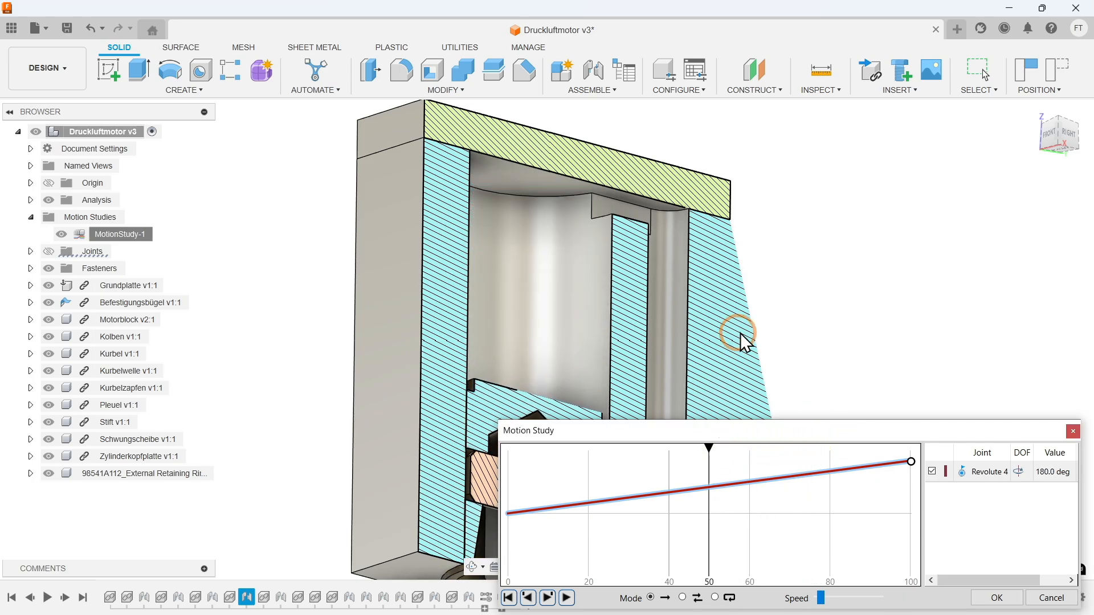
- Measure the distance from the Zylinderkopfplatte's underside to the piston's top face at the half-turn position
{"action": "left_click", "coordinate": [823, 94]}
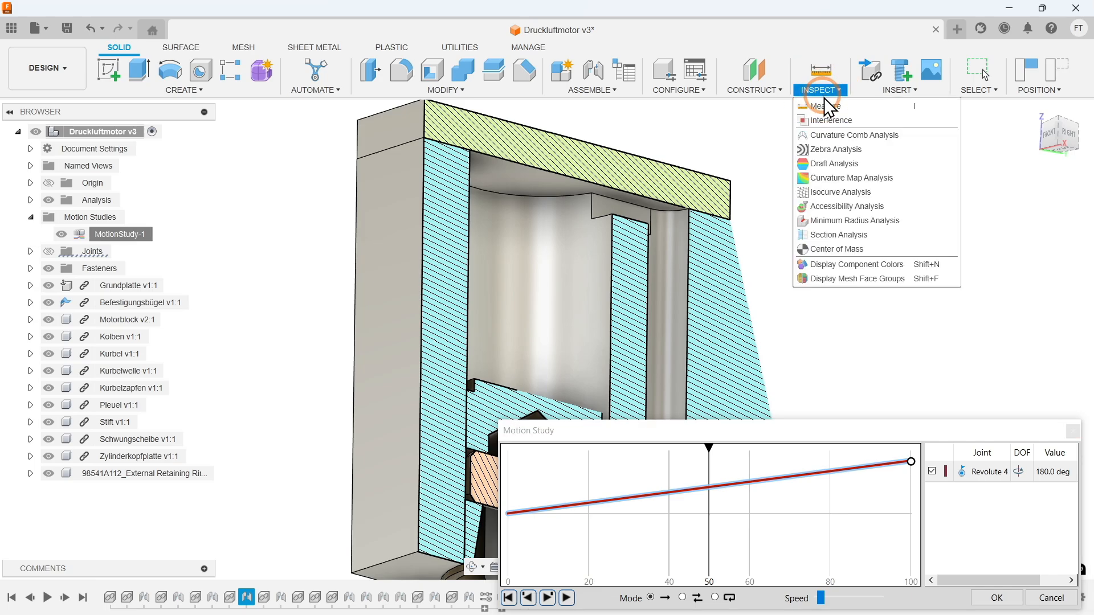
{"action": "left_click", "coordinate": [826, 104]}
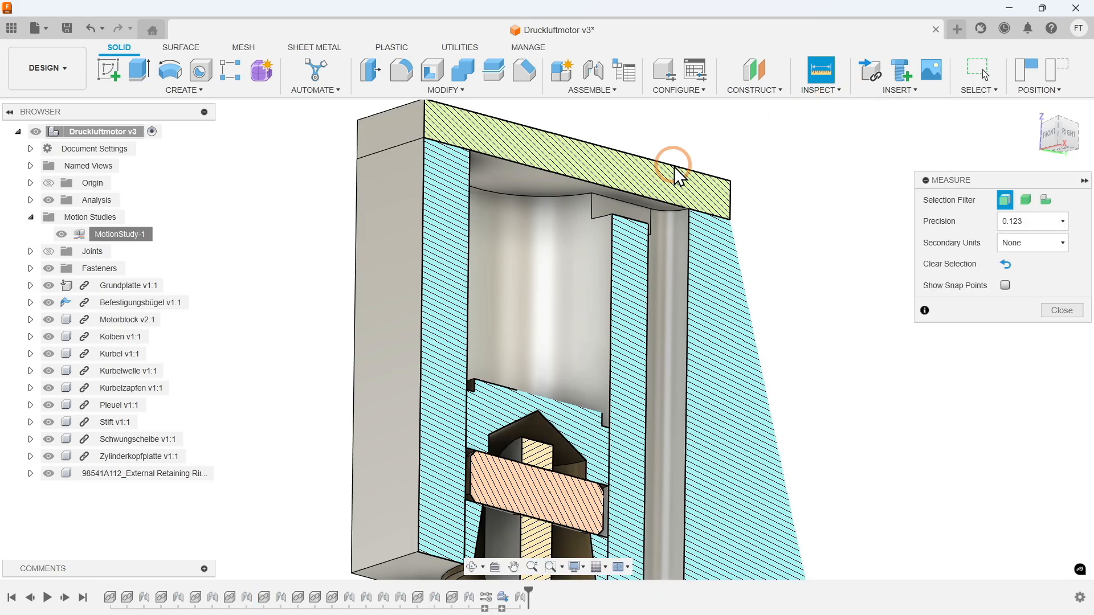
{"action": "left_click", "coordinate": [522, 188]}
{"action": "middle_click_drag", "start_coordinate": [525, 194], "coordinate": [520, 311], "text": "shift"}
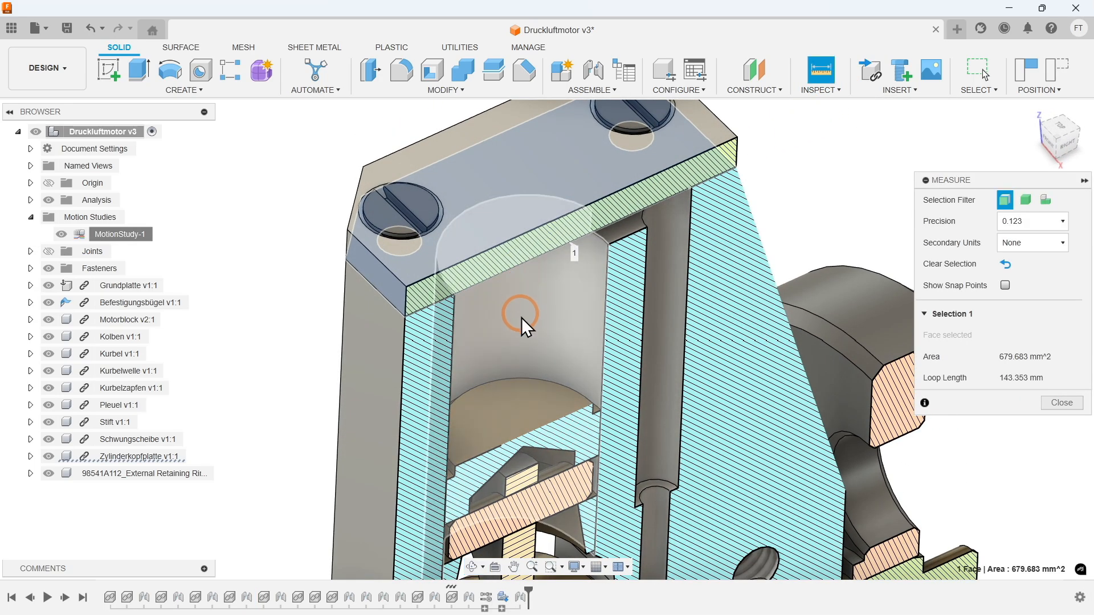
{"action": "left_click", "coordinate": [526, 406]}
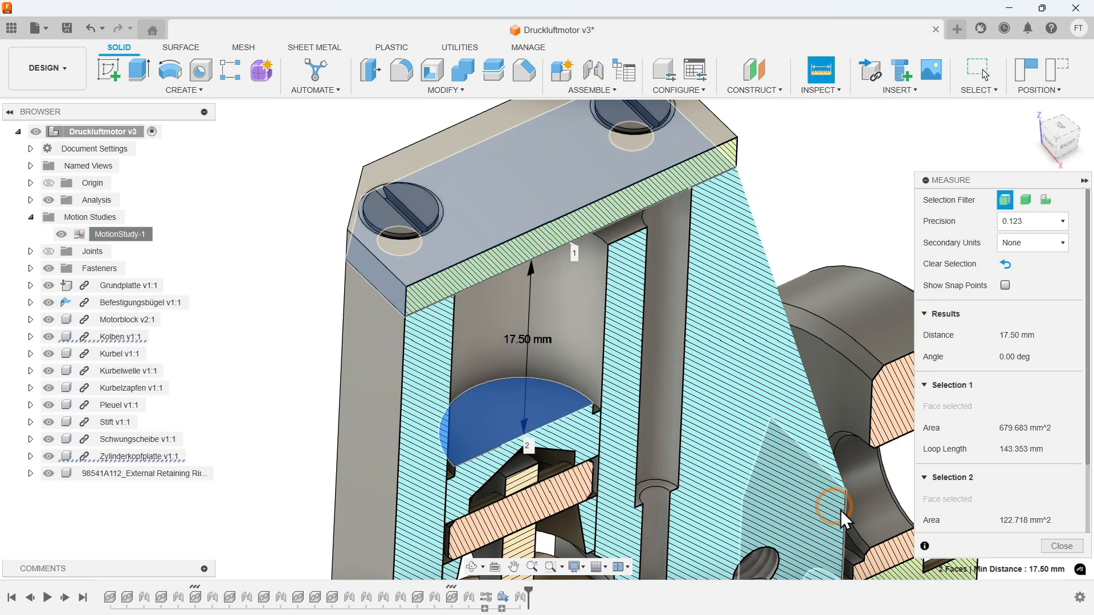
{"action": "left_click", "coordinate": [1059, 549]}
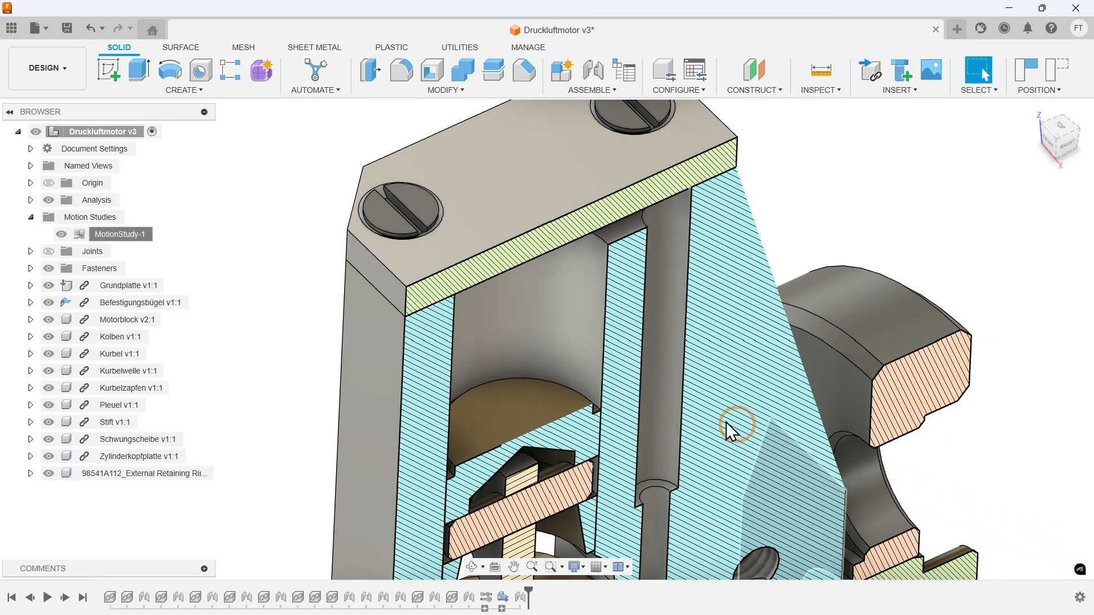
- Hide the Section1 analysis and collapse the Motion Studies and Analysis folders
{"action": "left_click", "coordinate": [30, 217]}
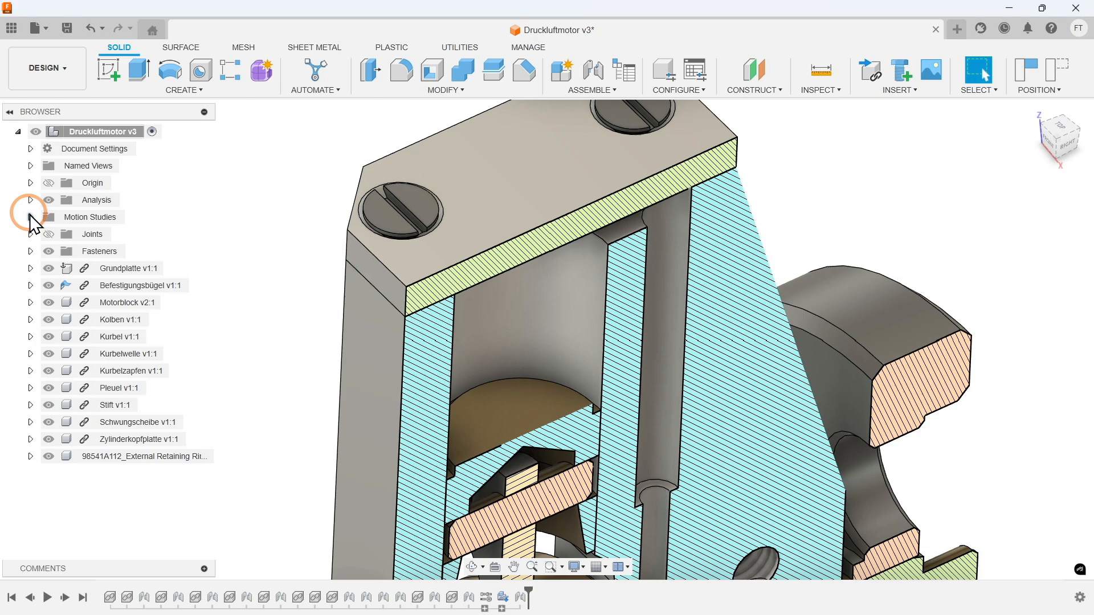
{"action": "left_click", "coordinate": [1035, 111]}
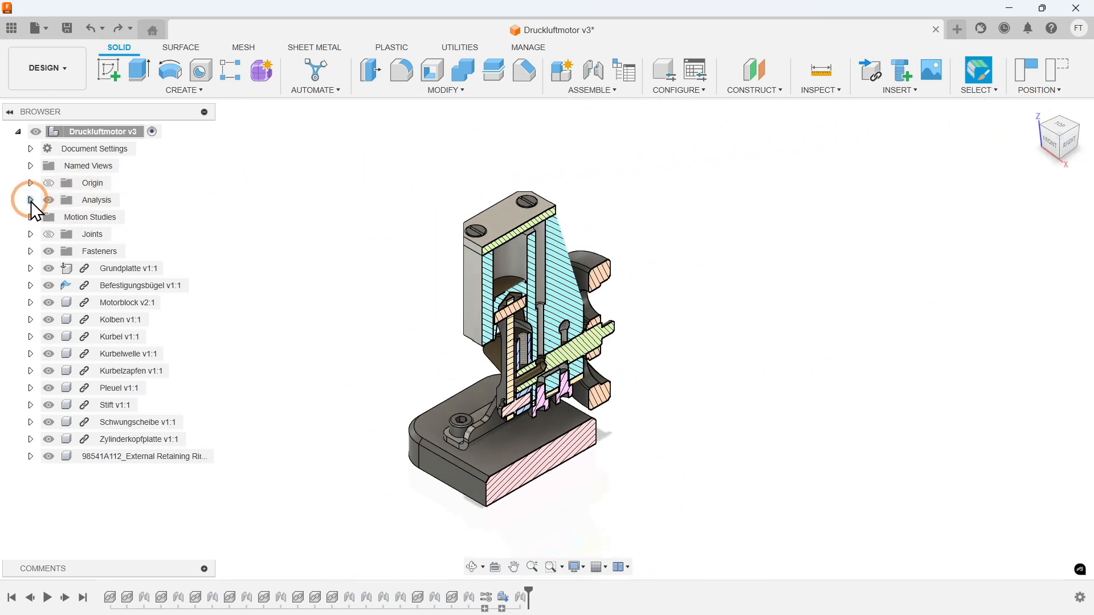
{"action": "left_click", "coordinate": [30, 200]}
{"action": "left_click", "coordinate": [59, 217]}
{"action": "left_click", "coordinate": [61, 217]}
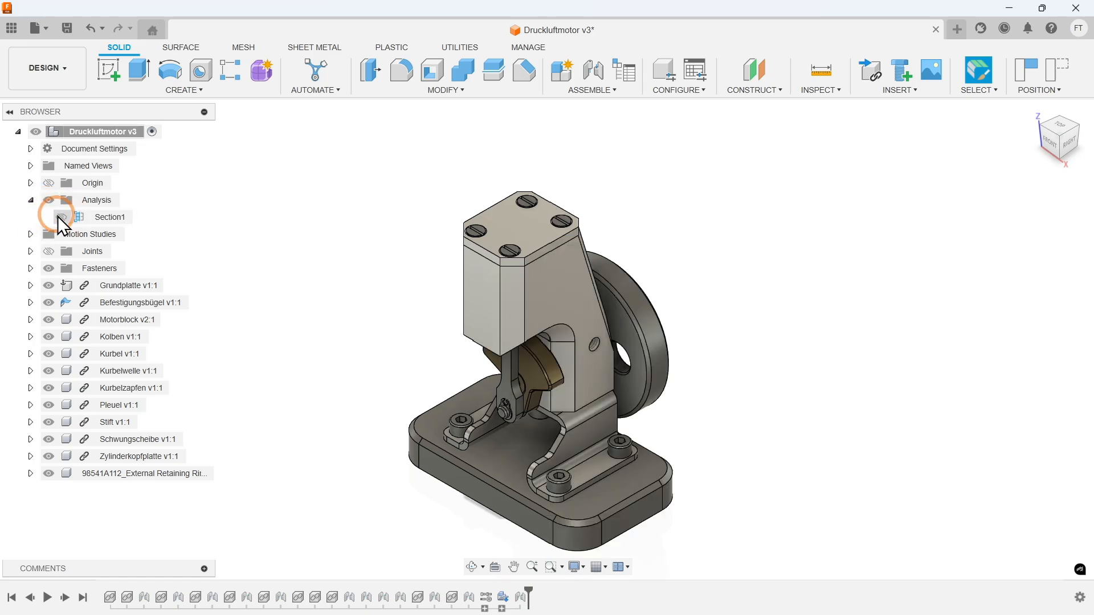
{"action": "left_click", "coordinate": [30, 199]}
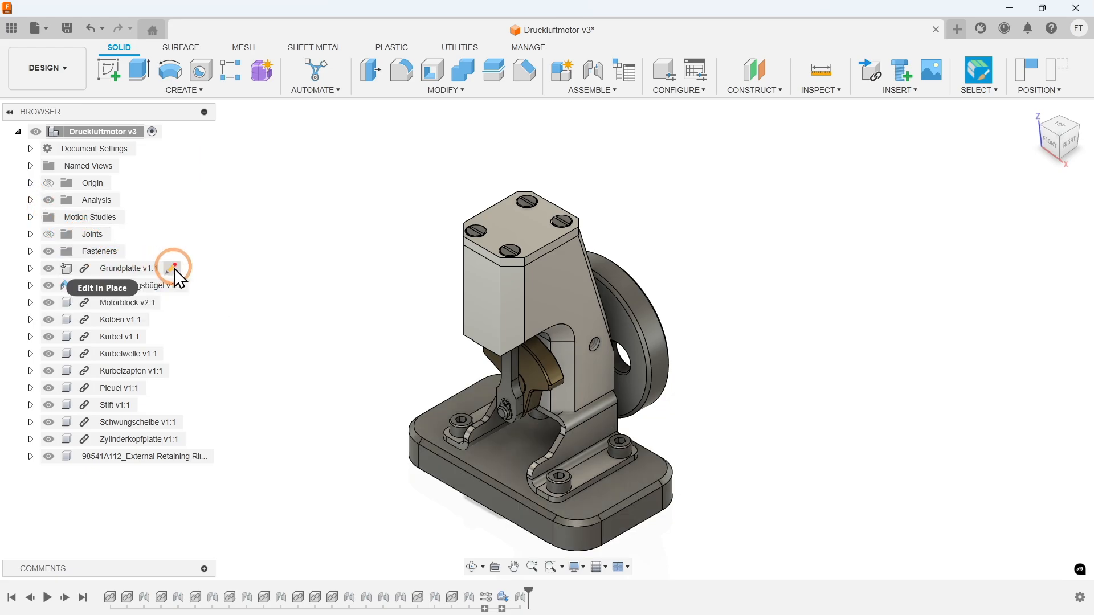
- Open the Grundplatte component for editing in place, reverting the moved components to their previous positions
{"action": "left_click", "coordinate": [173, 268]}
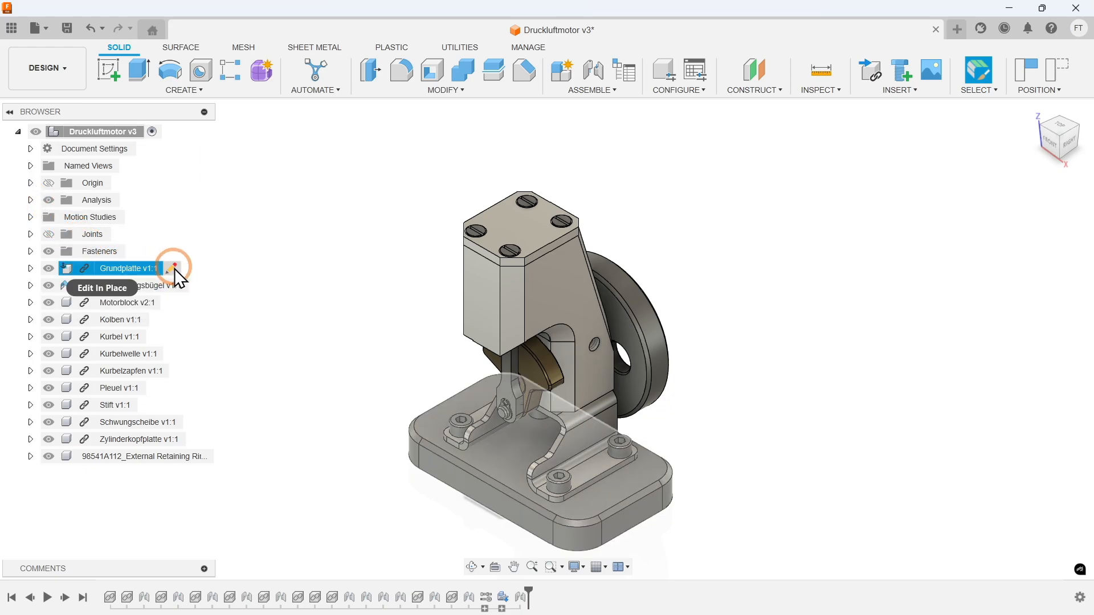
{"action": "left_click", "coordinate": [174, 268]}
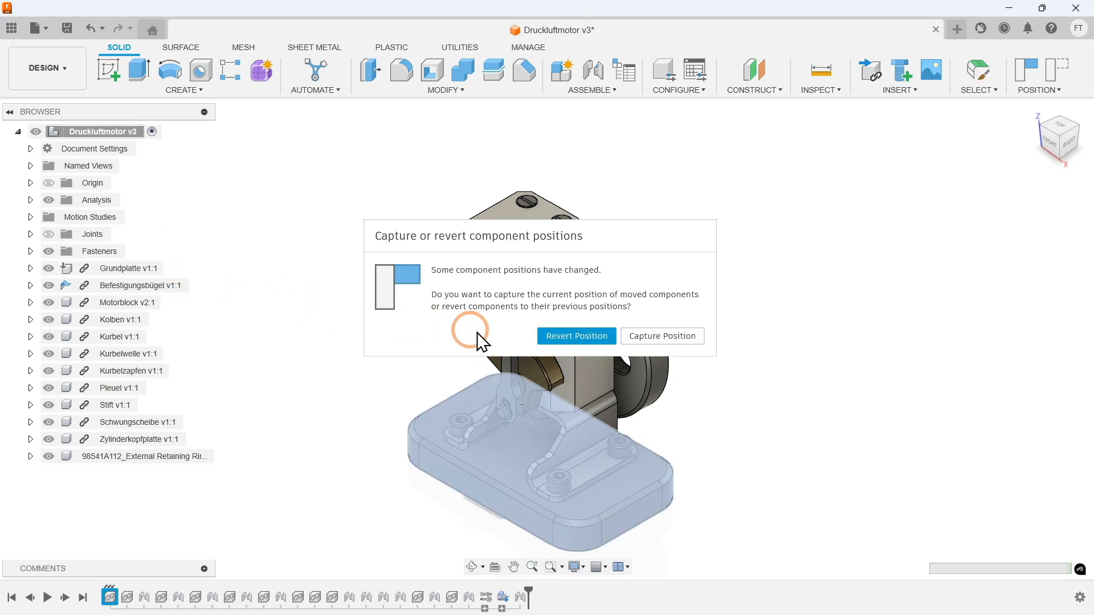
{"action": "left_click", "coordinate": [551, 340]}
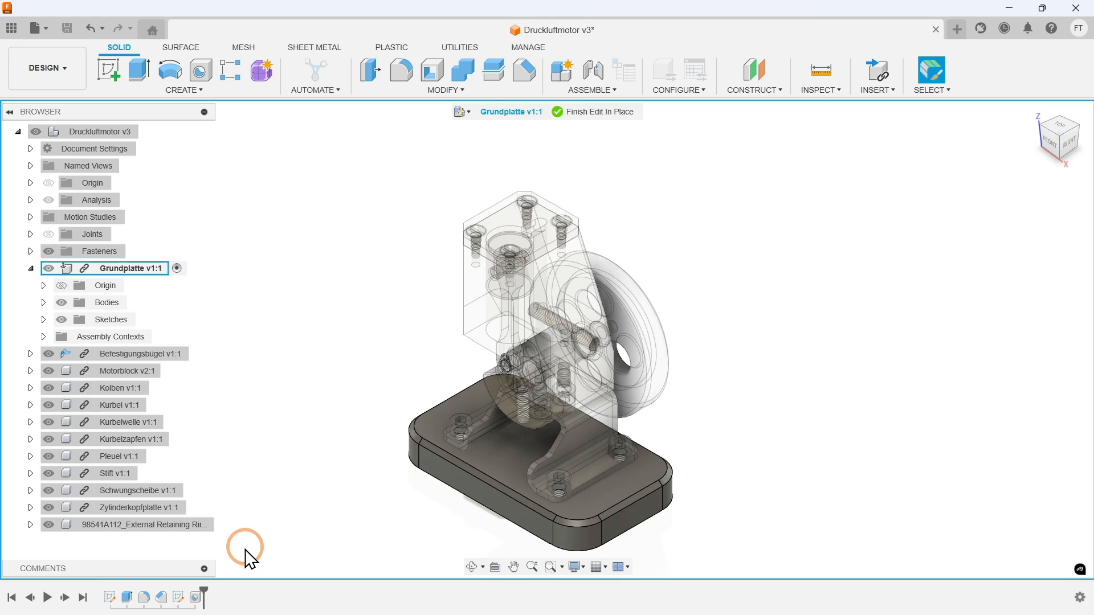
- Try a larger radius for the Abrundung1 fillet on the Grundplatte's four corner edges, and undo the change
{"action": "double_click", "coordinate": [144, 597]}
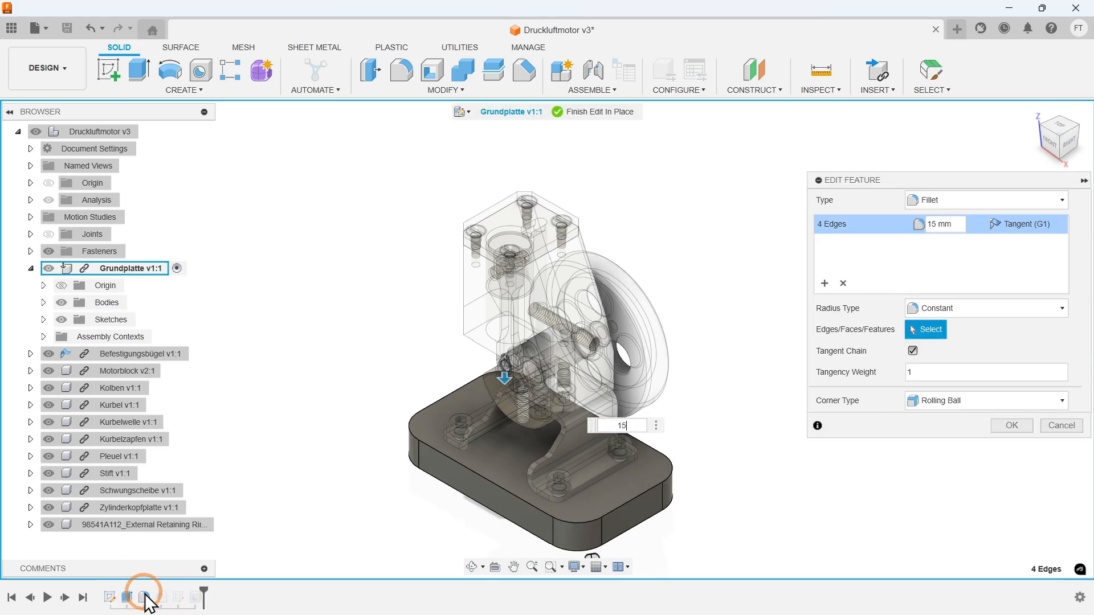
{"action": "key", "text": "Return"}
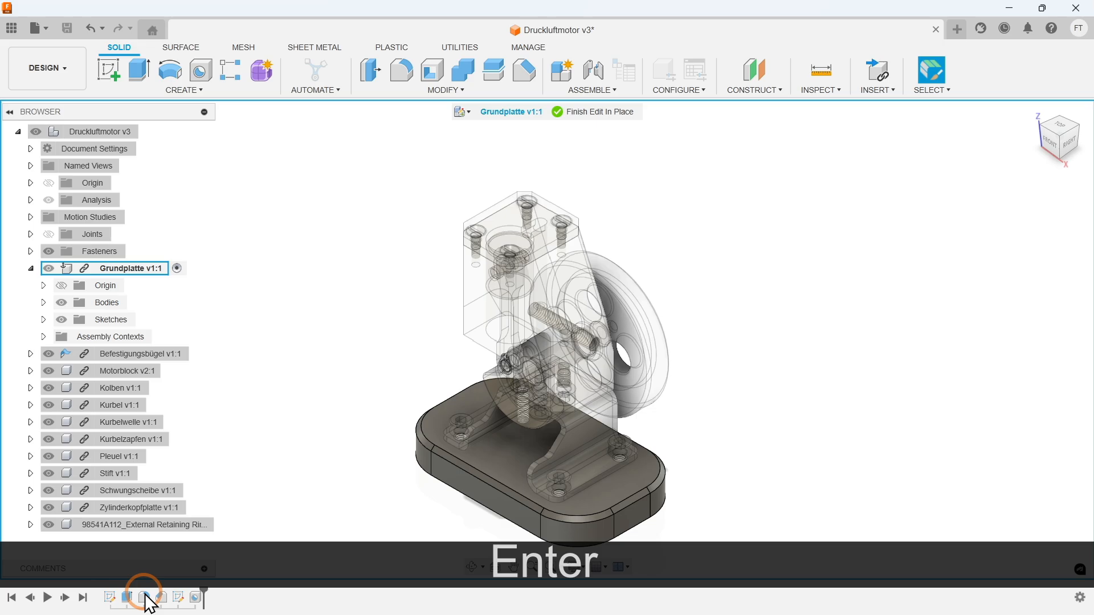
{"action": "left_click", "coordinate": [323, 532]}
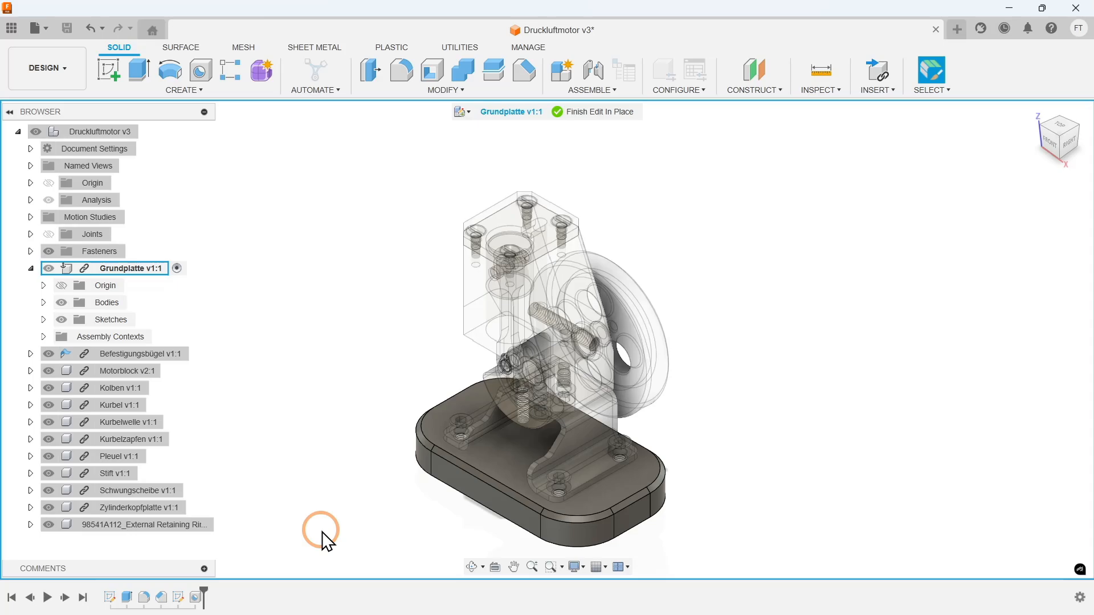
{"action": "key", "text": "ctrl+z"}
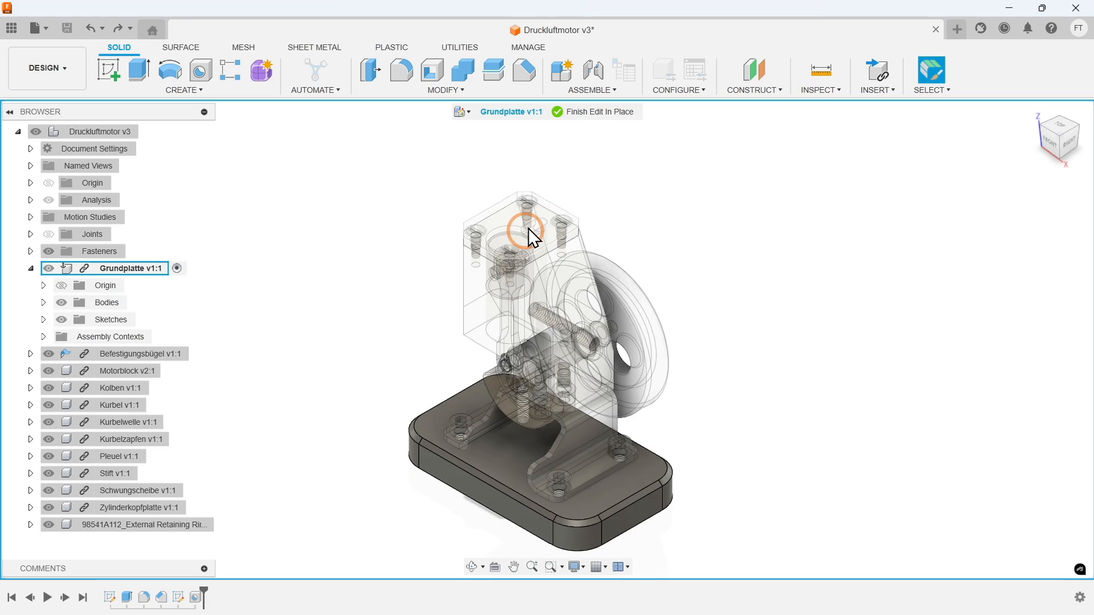
- Finish editing the Grundplatte in place, collapse its component tree and clear the Revolute 4 joint selection
{"action": "left_click", "coordinate": [576, 114]}
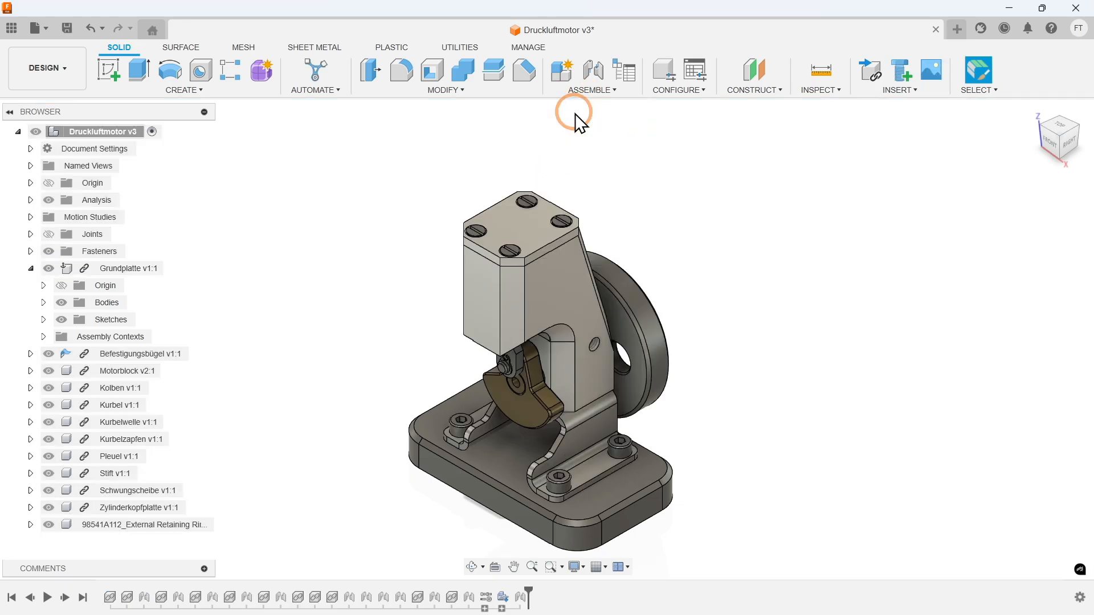
{"action": "left_click", "coordinate": [31, 268]}
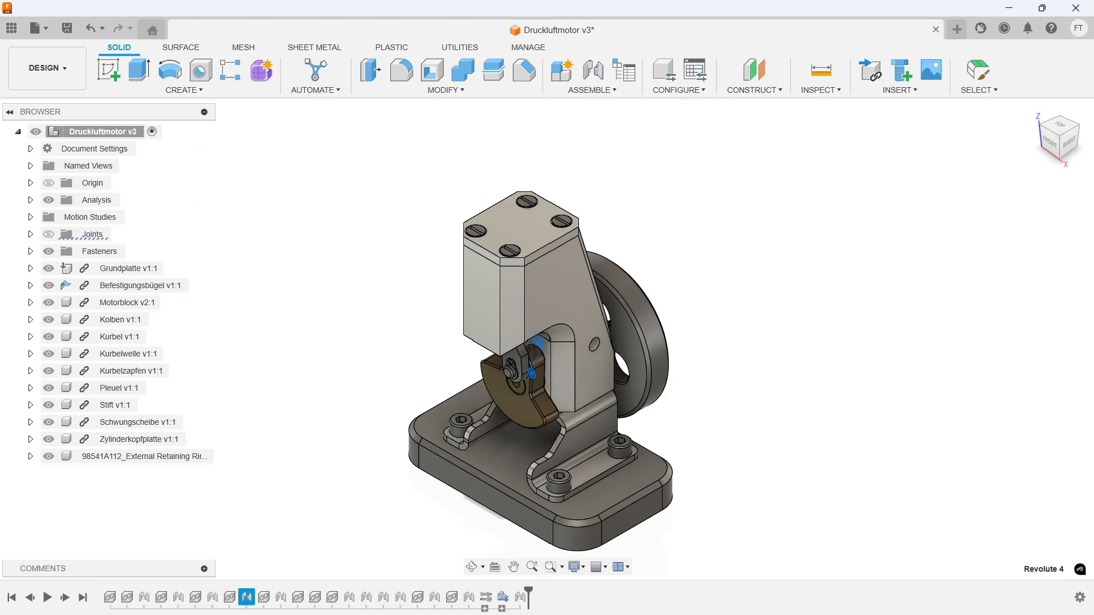
{"action": "key", "text": "Escape"}
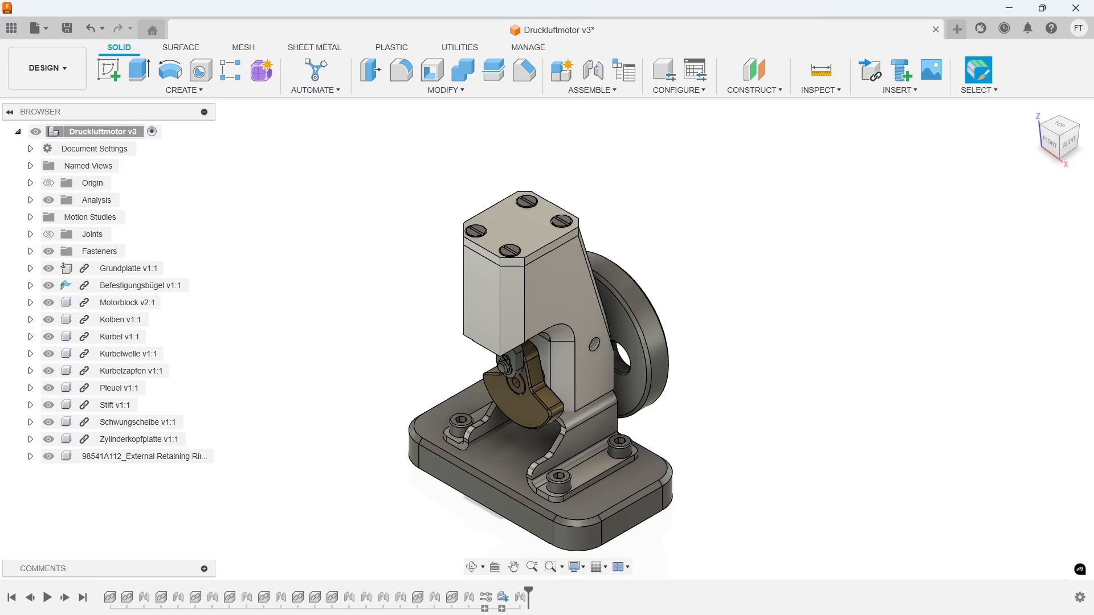